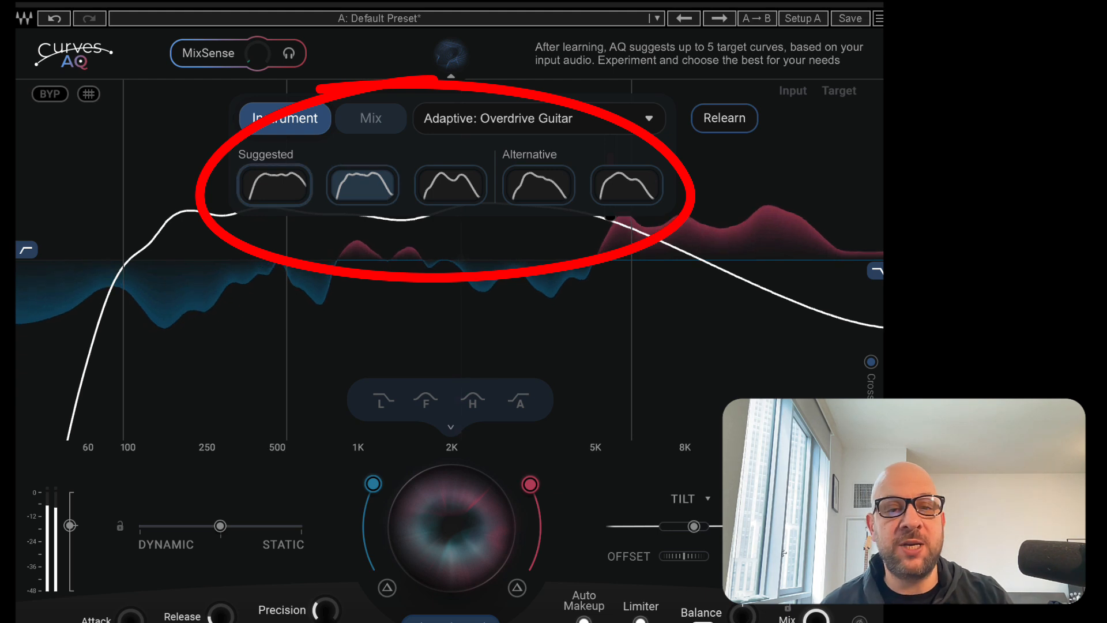
Audition the suggested and alternative target curves one after another
left_click(296, 192)
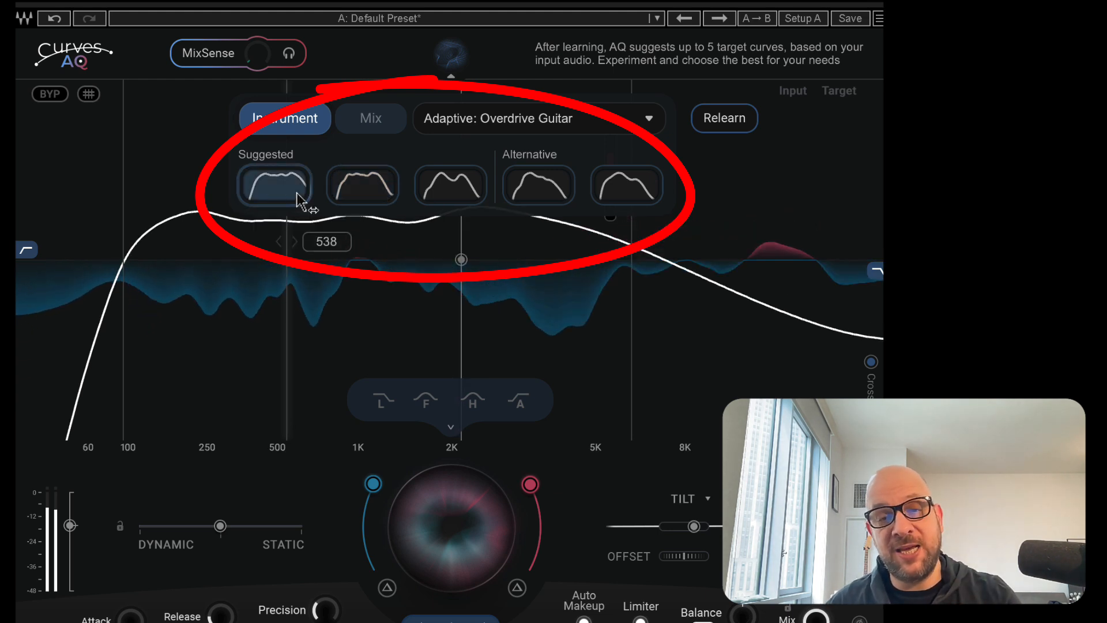
left_click(362, 190)
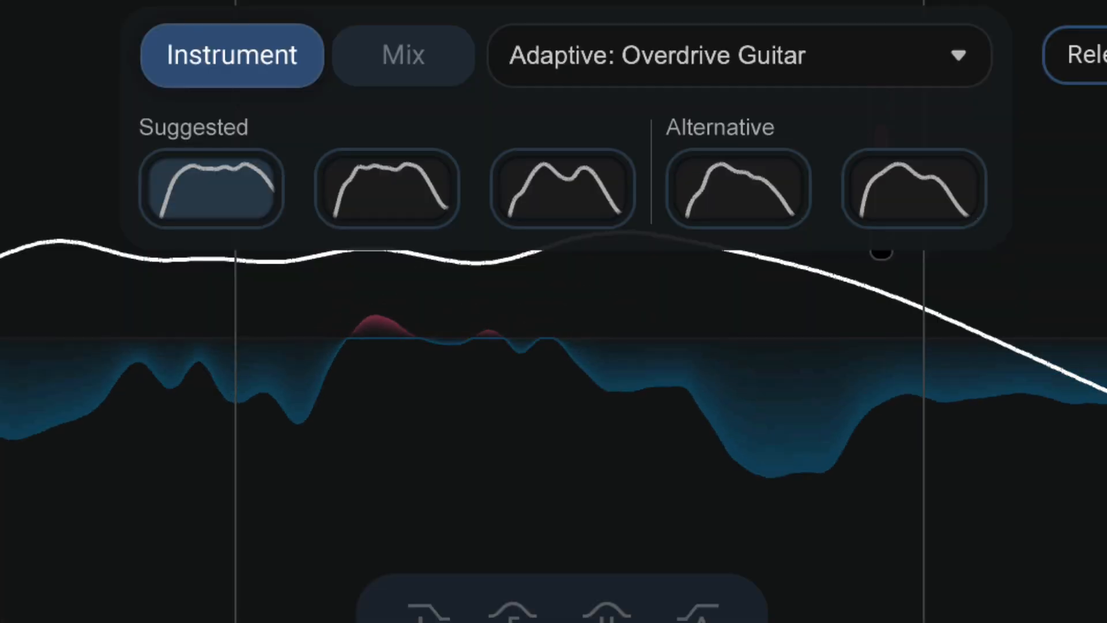
left_click(404, 196)
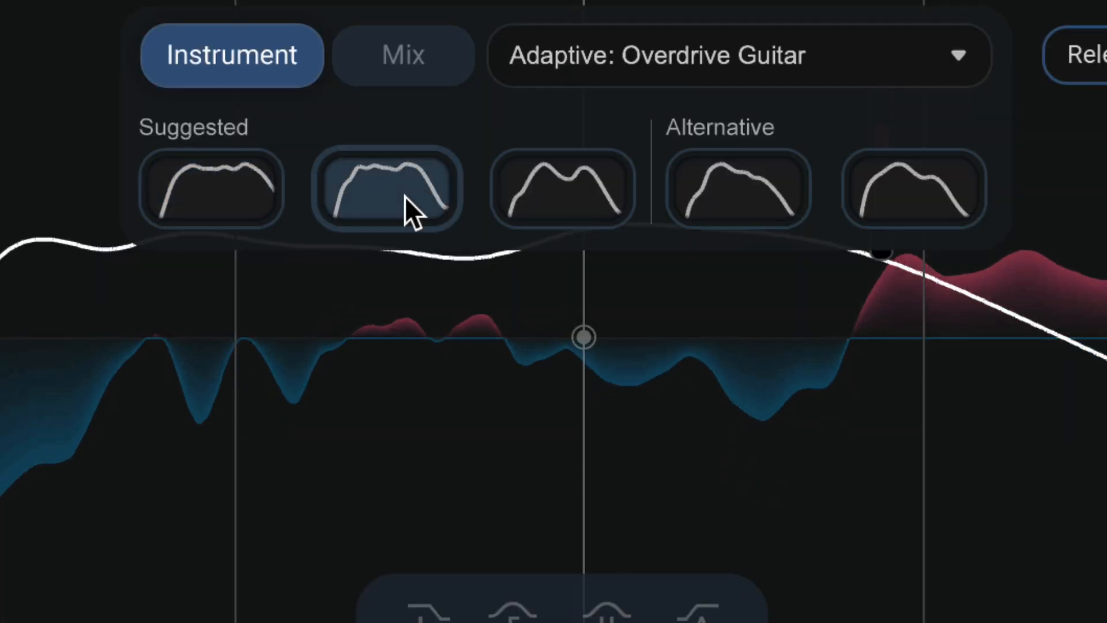
left_click(583, 206)
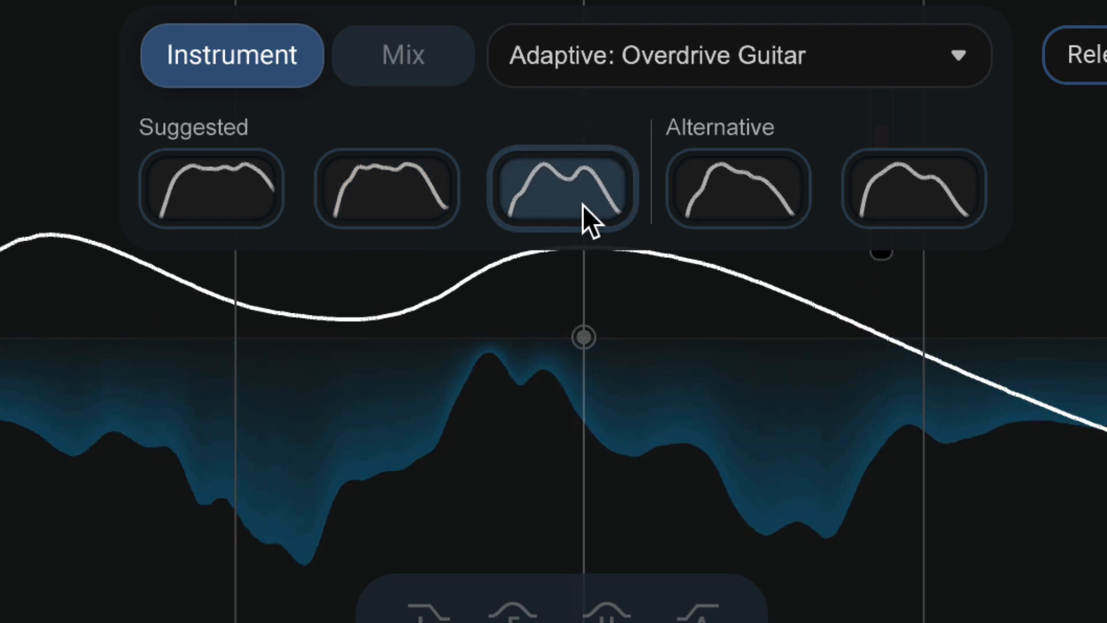
left_click(738, 209)
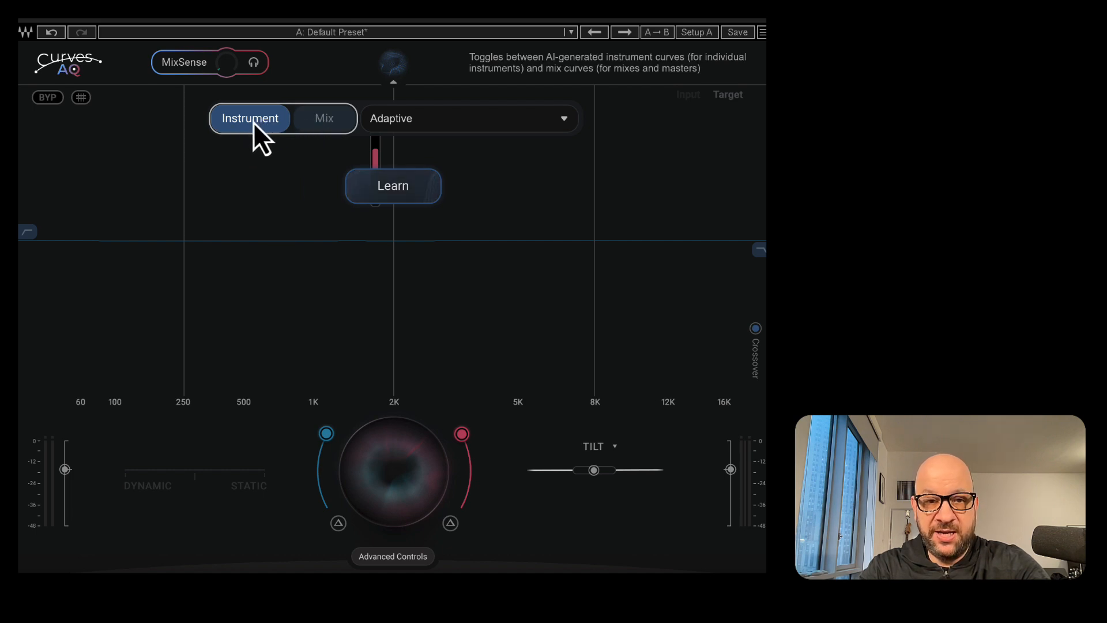
Run Learn on the guitar audio with Instrument mode selected
mouse_move(382, 182)
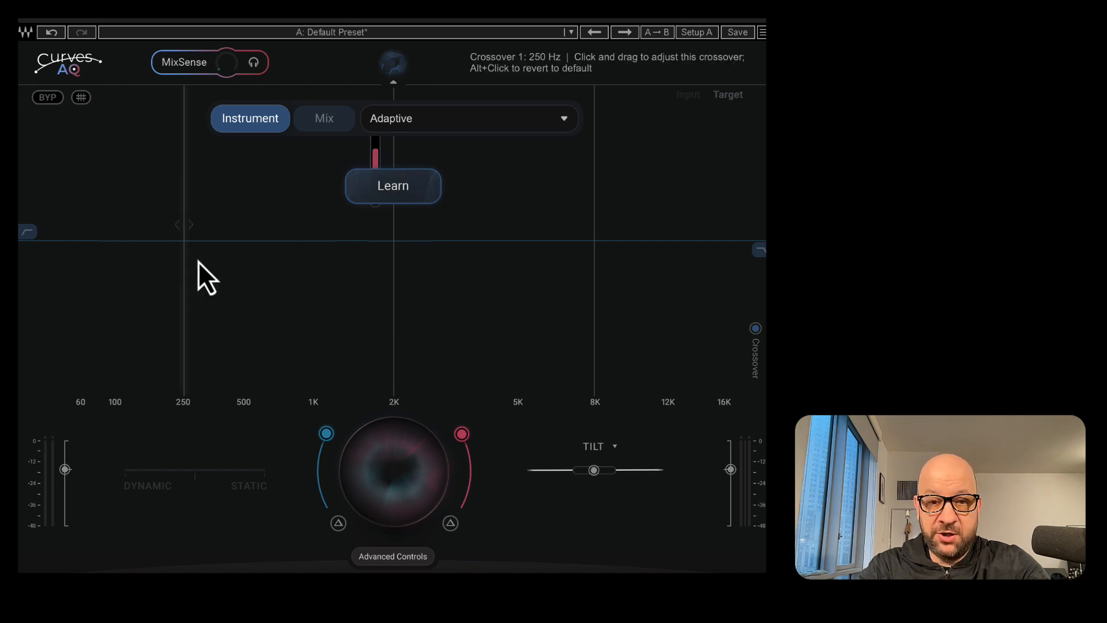
left_click(392, 189)
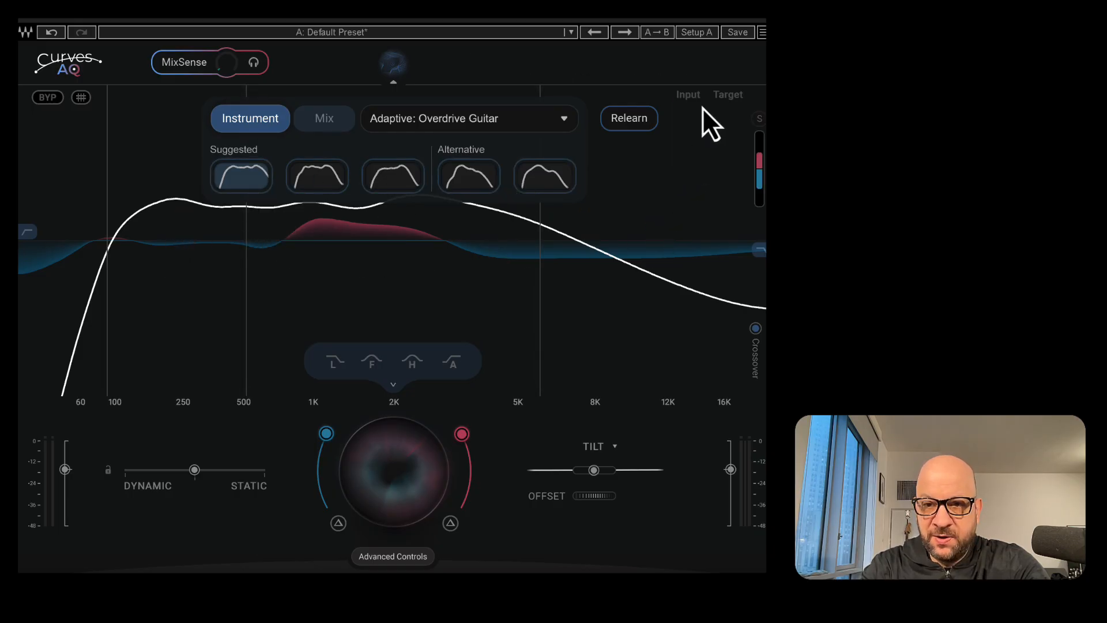
Hide the target curve and show it again to compare it with the input curve
mouse_move(693, 101)
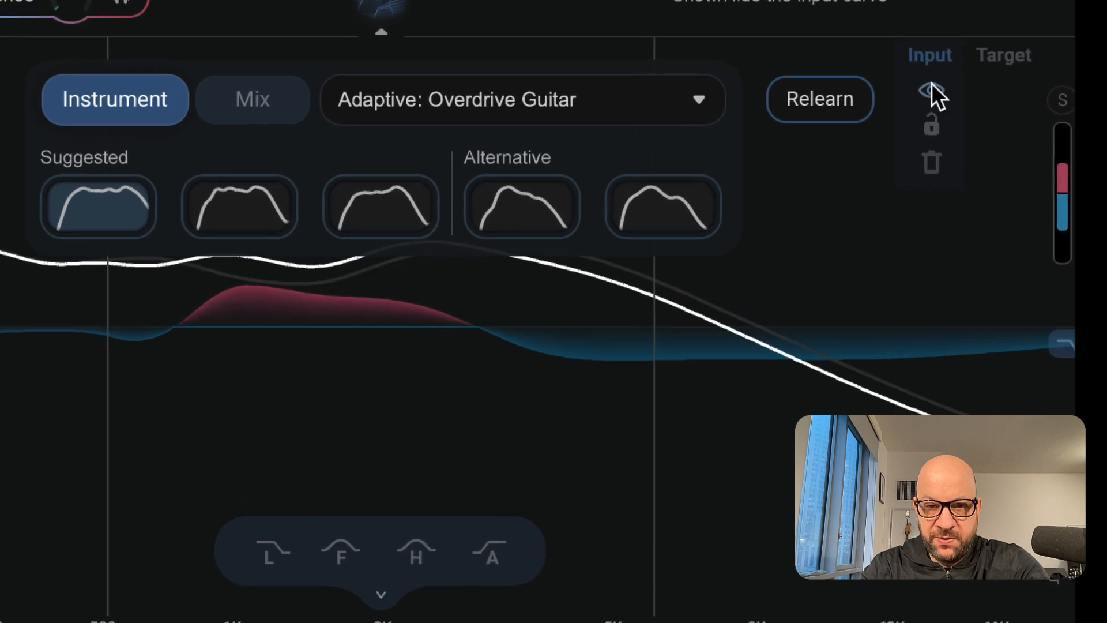
mouse_move(1006, 69)
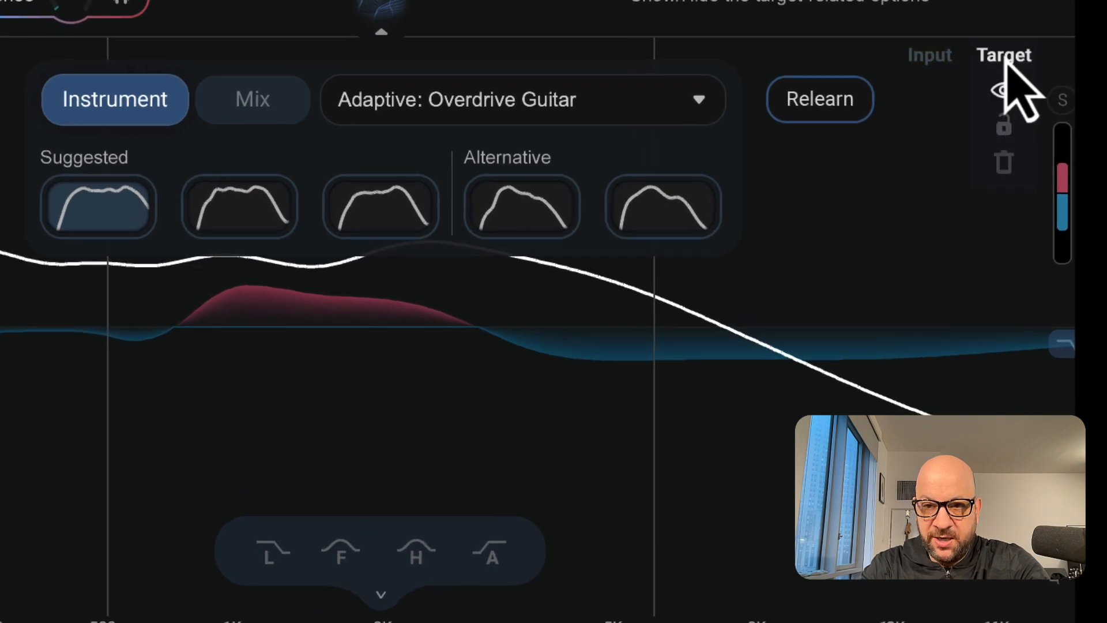
left_click(1006, 89)
left_click(1004, 90)
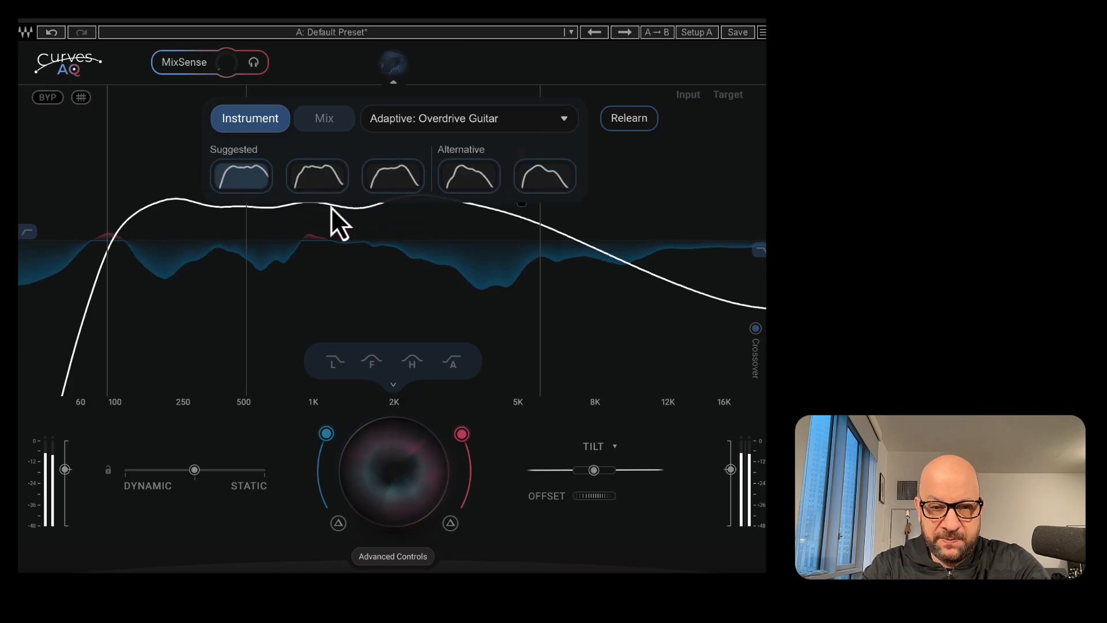
Compare all five target curves and settle on the third suggested curve
left_click(328, 186)
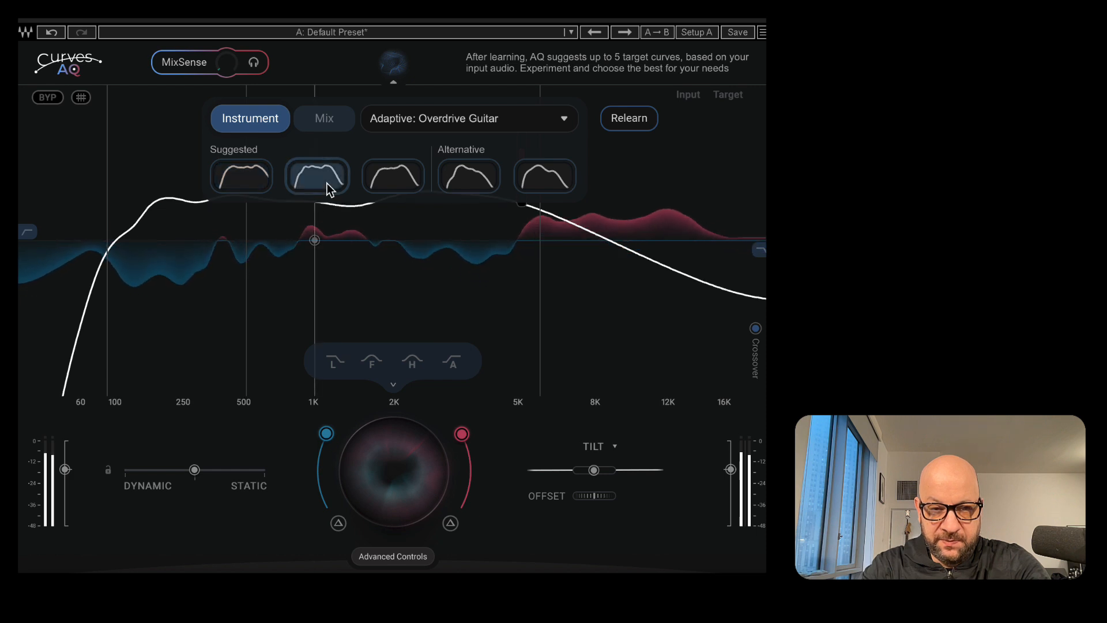
left_click(396, 181)
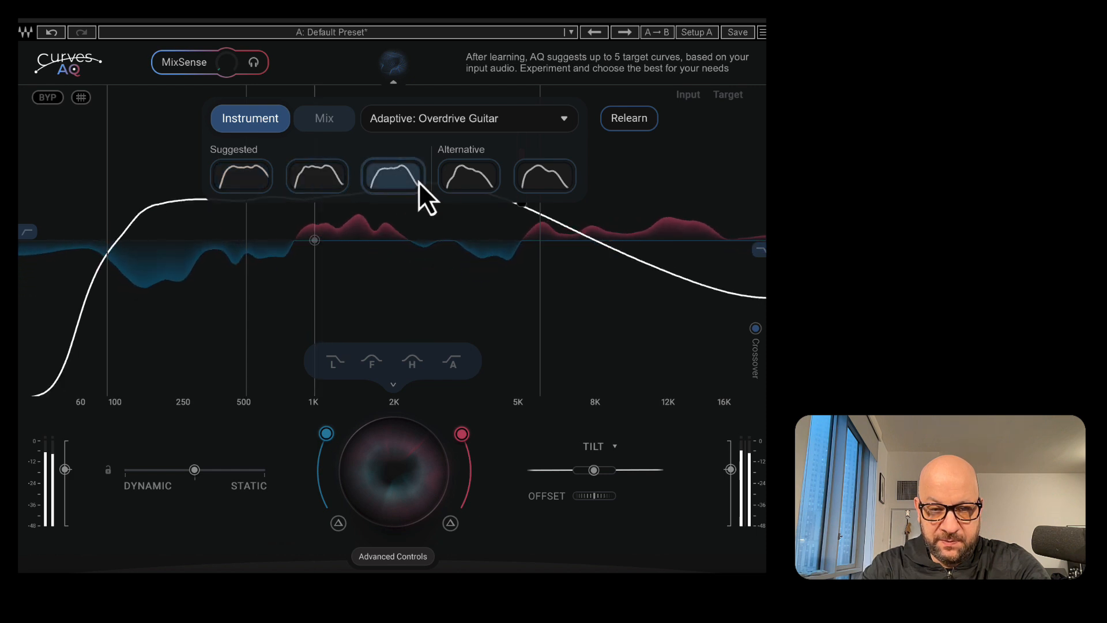
left_click(477, 184)
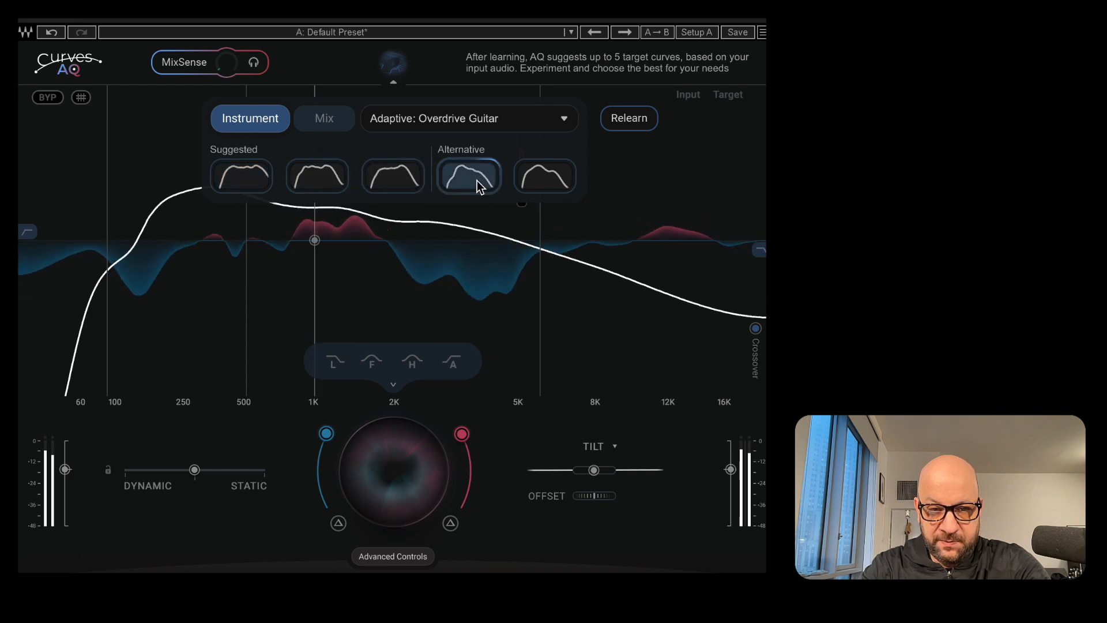
left_click(553, 186)
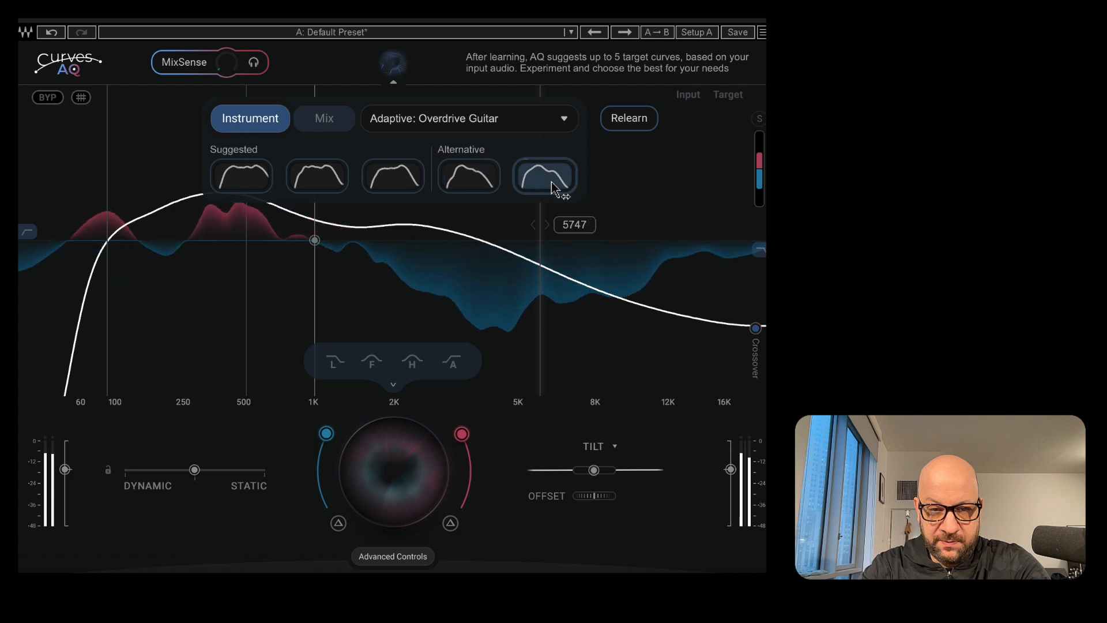
left_click(320, 188)
left_click(260, 188)
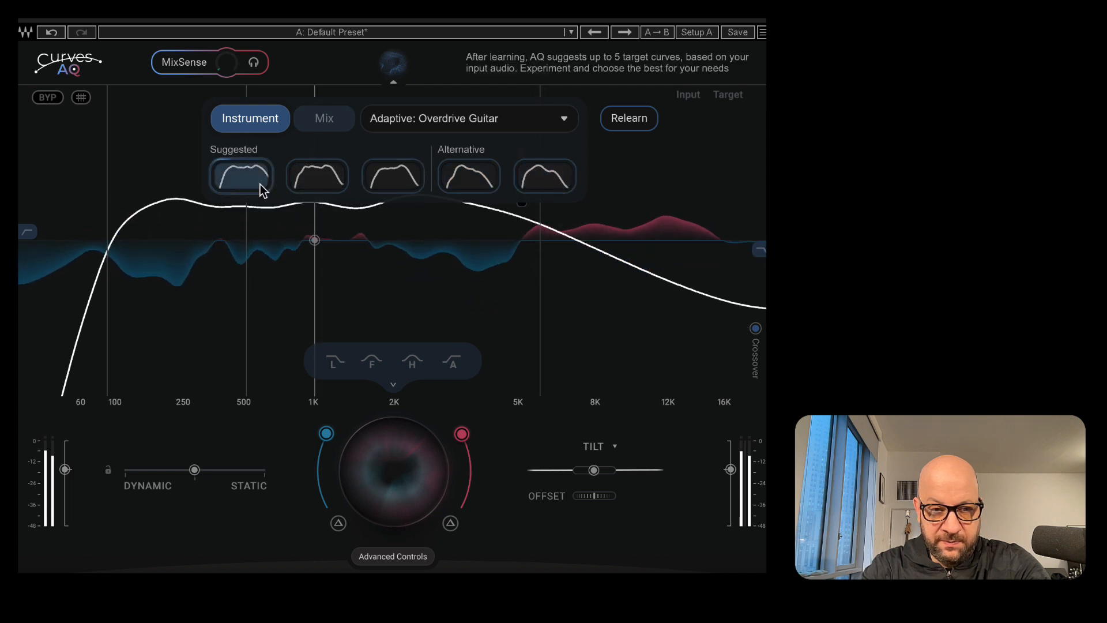
left_click(403, 185)
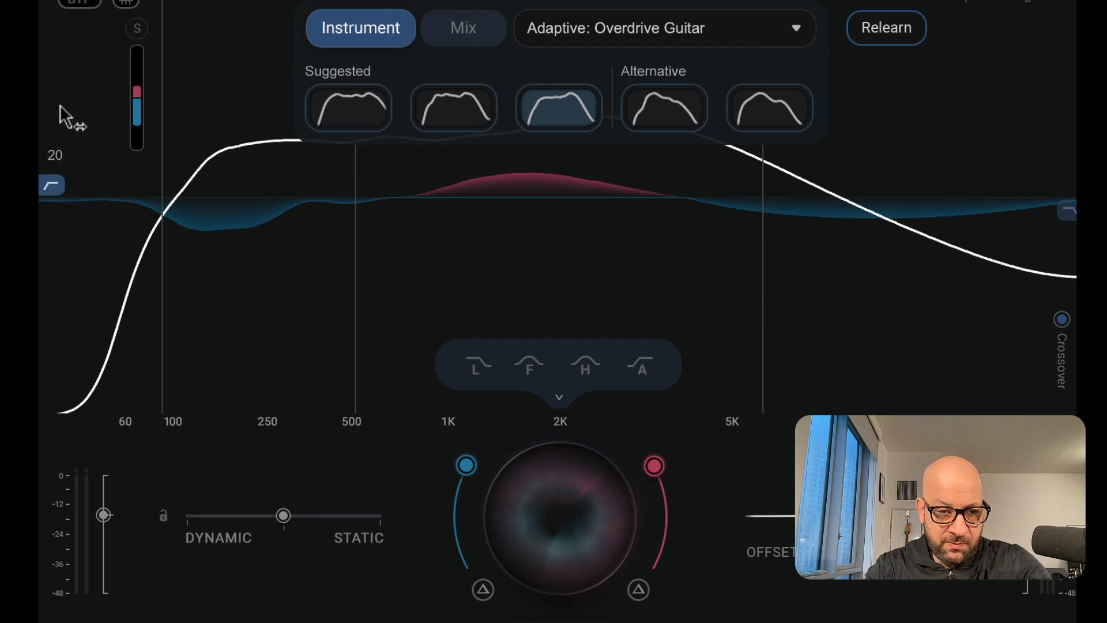
Widen the processing range to 20 Hz at the low end and 20000 Hz at the high end
left_click_drag(182, 200, 71, 195)
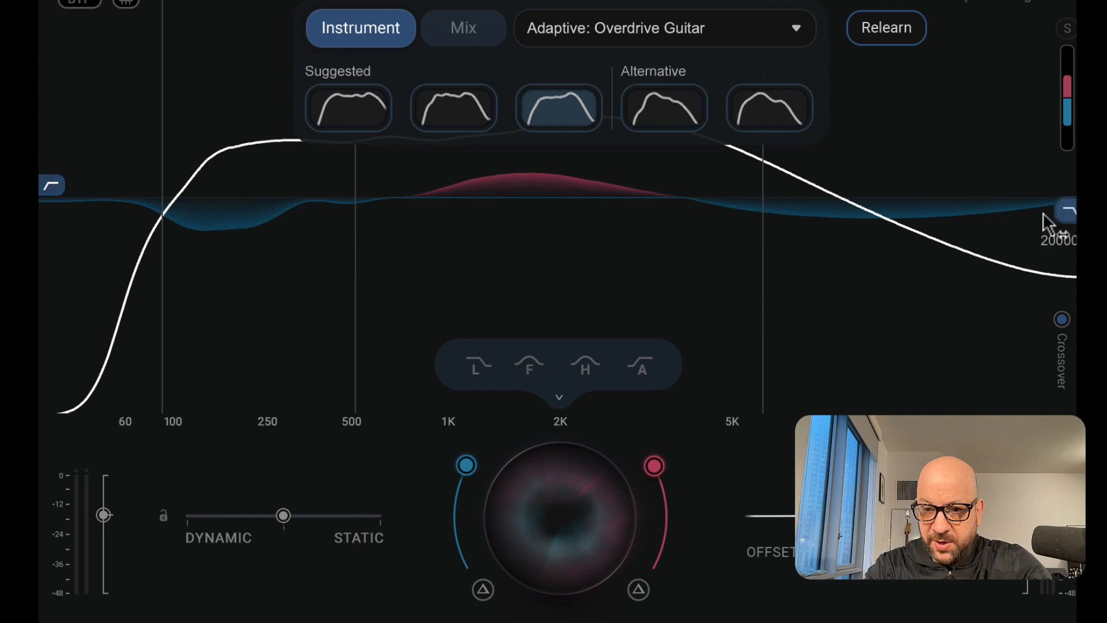
left_click_drag(1002, 230, 1083, 222)
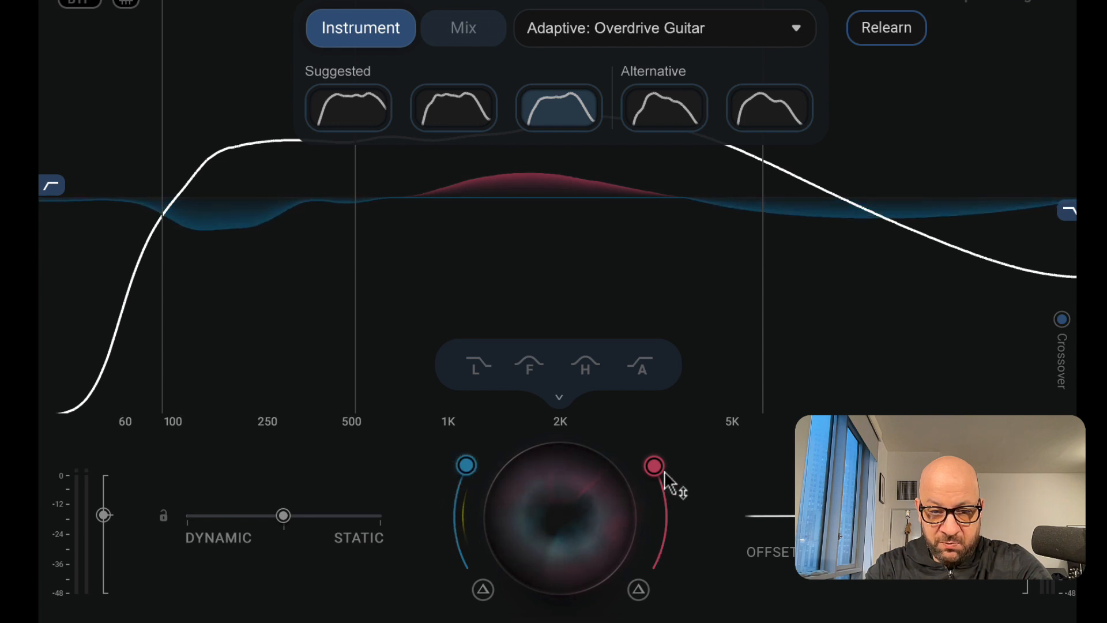
Lower the boost amount and raise it back to full
left_click_drag(664, 474, 699, 561)
left_click_drag(695, 622, 677, 536)
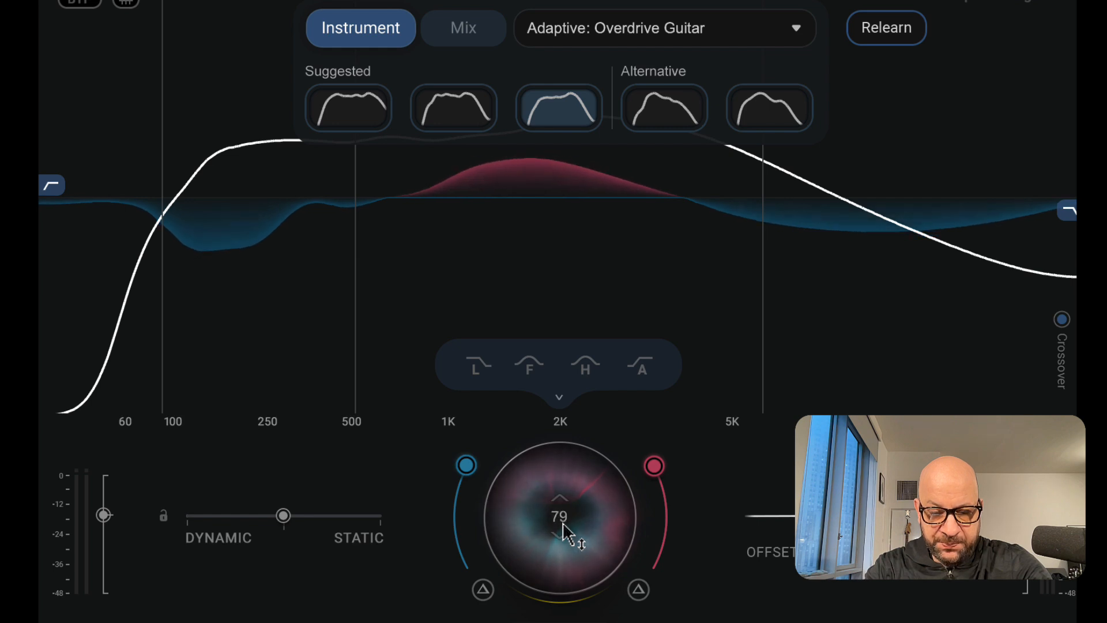
Solo the cut signal and then the boost signal at 100 to audition each, and turn soloing off
left_click(484, 591)
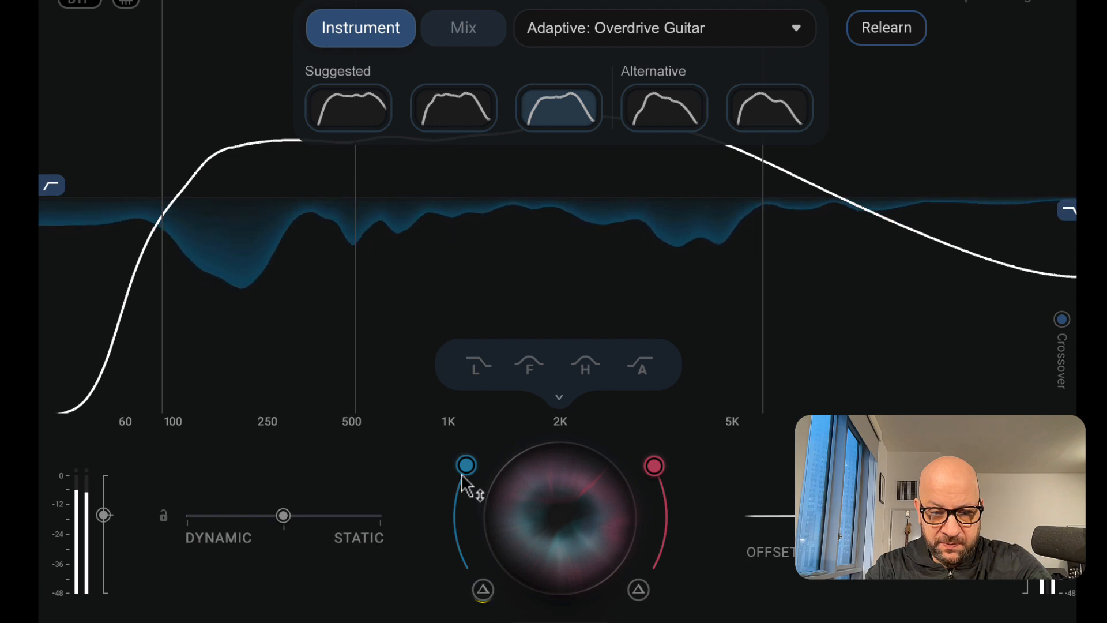
mouse_move(462, 475)
left_mouse_down()
mouse_move(455, 536)
mouse_move(466, 464)
left_mouse_up()
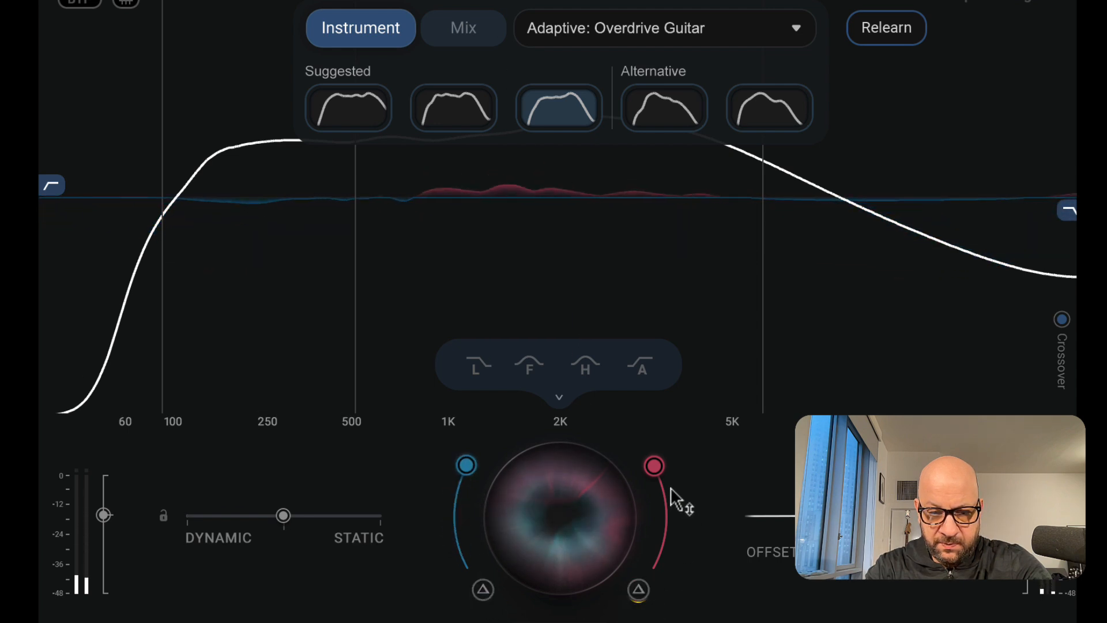
left_click_drag(672, 490, 654, 466)
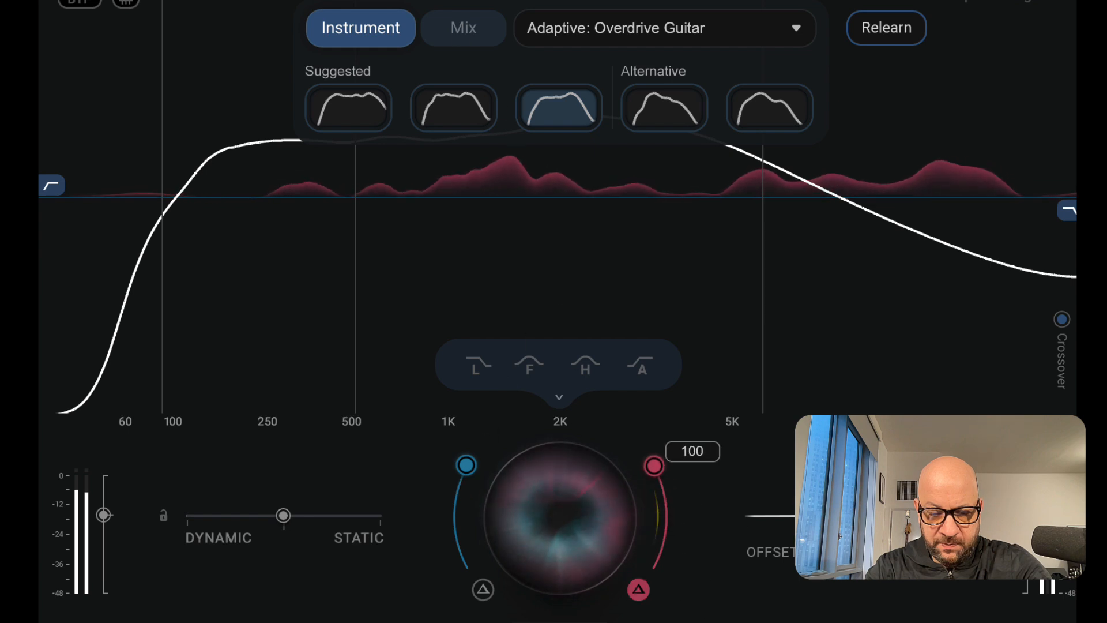
left_click(638, 589)
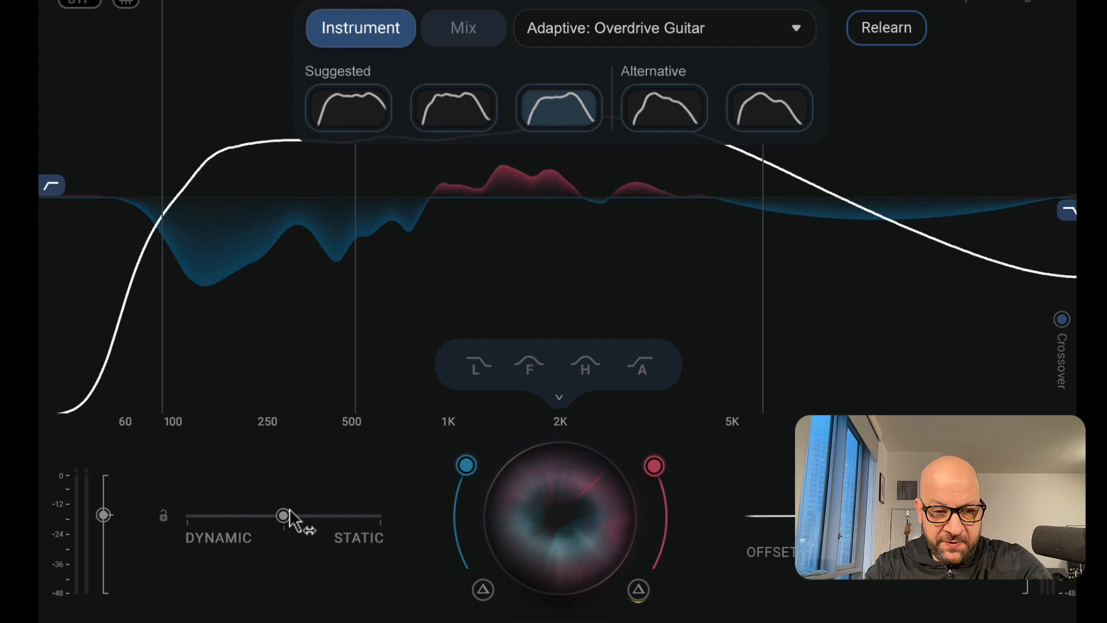
Sweep the Dynamic/Static balance to each end and return it to the middle
left_click_drag(290, 519, 608, 562)
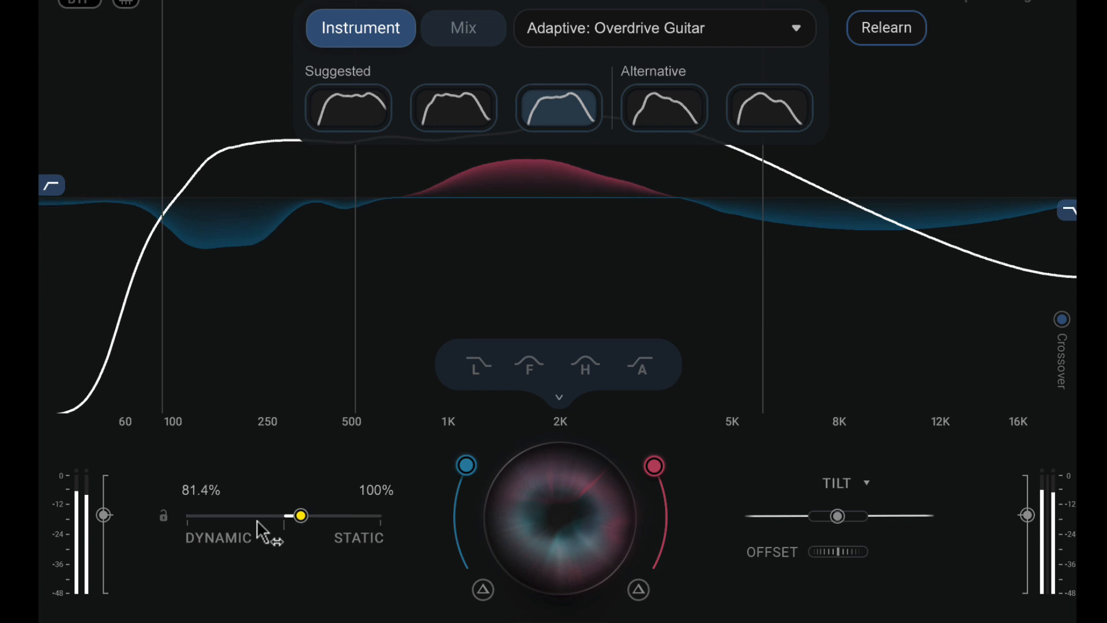
left_click_drag(257, 522, 44, 519)
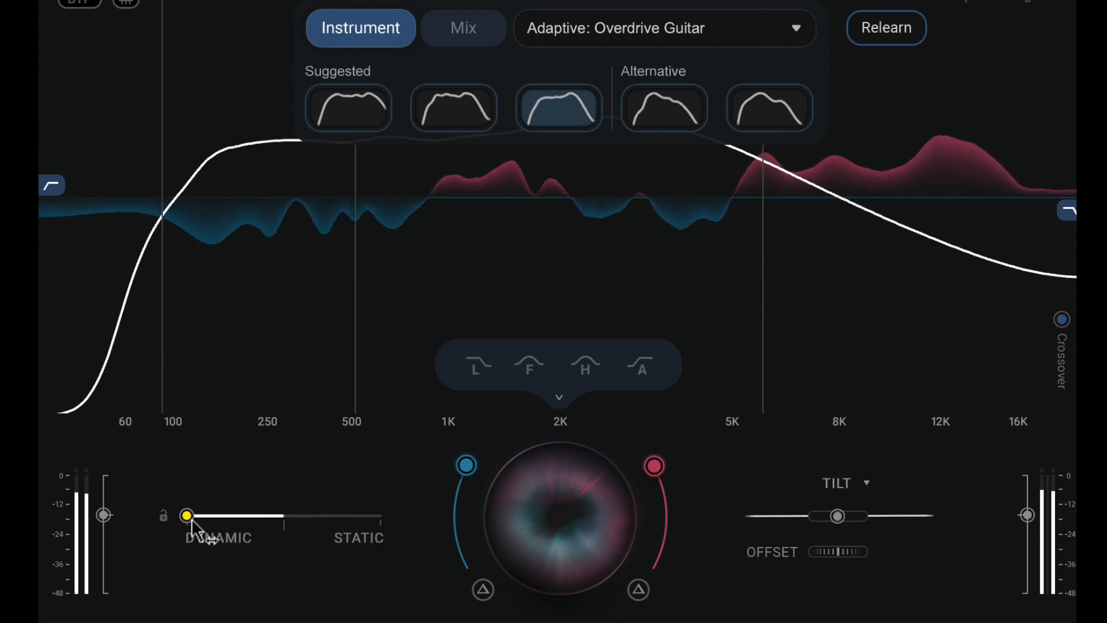
left_click_drag(192, 518, 284, 519)
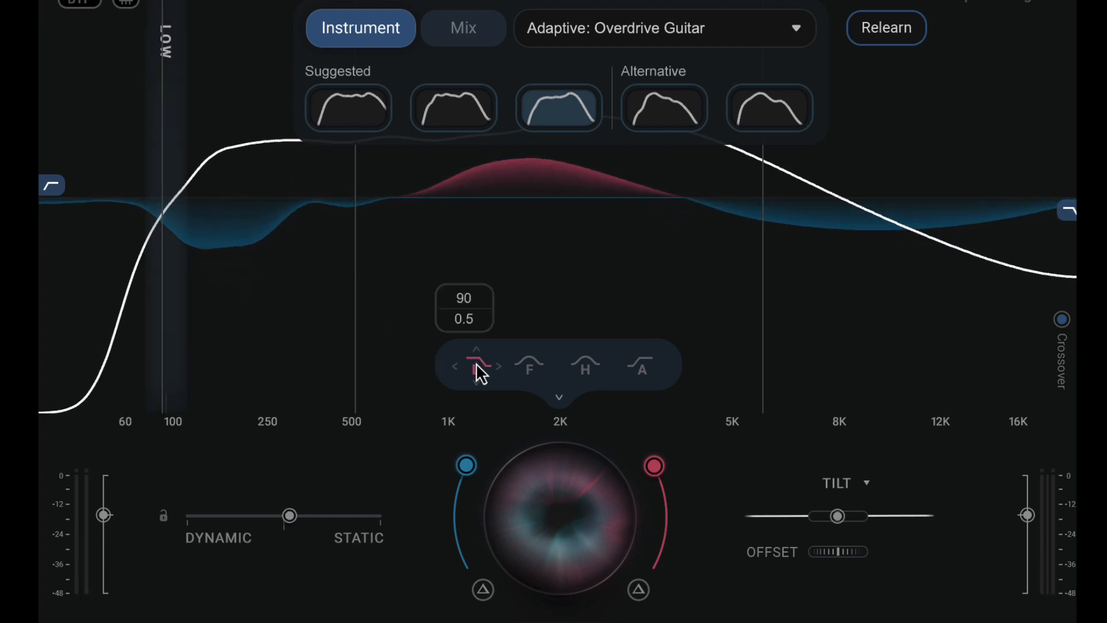
Lower the low band's gain to -9.0, then raise it partway back
scroll(481, 373, "down", 10)
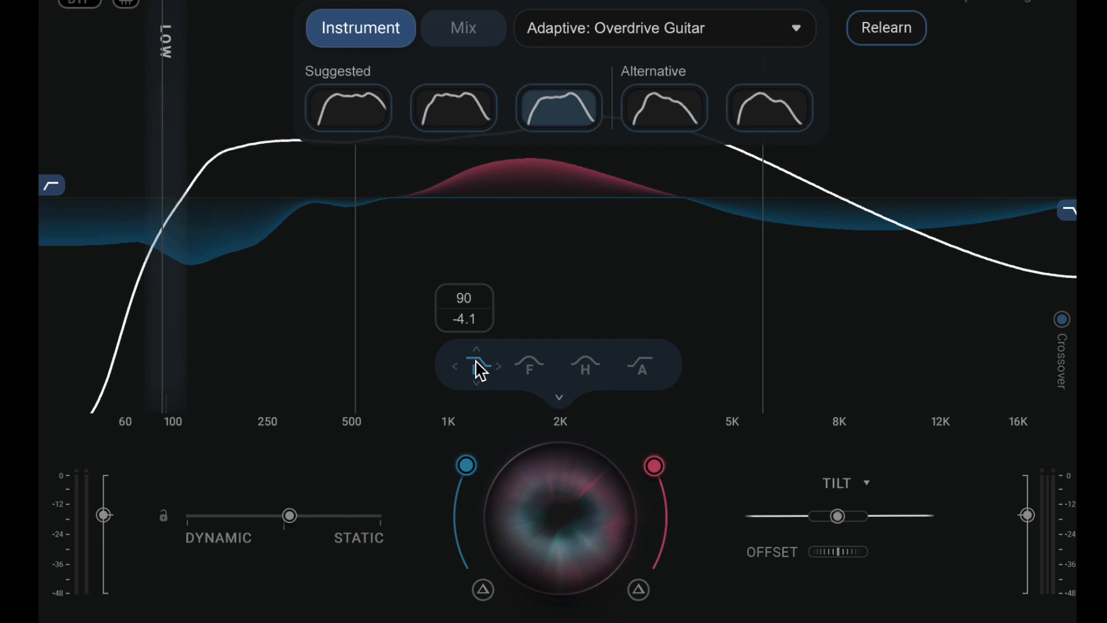
scroll(481, 374, "down", 10)
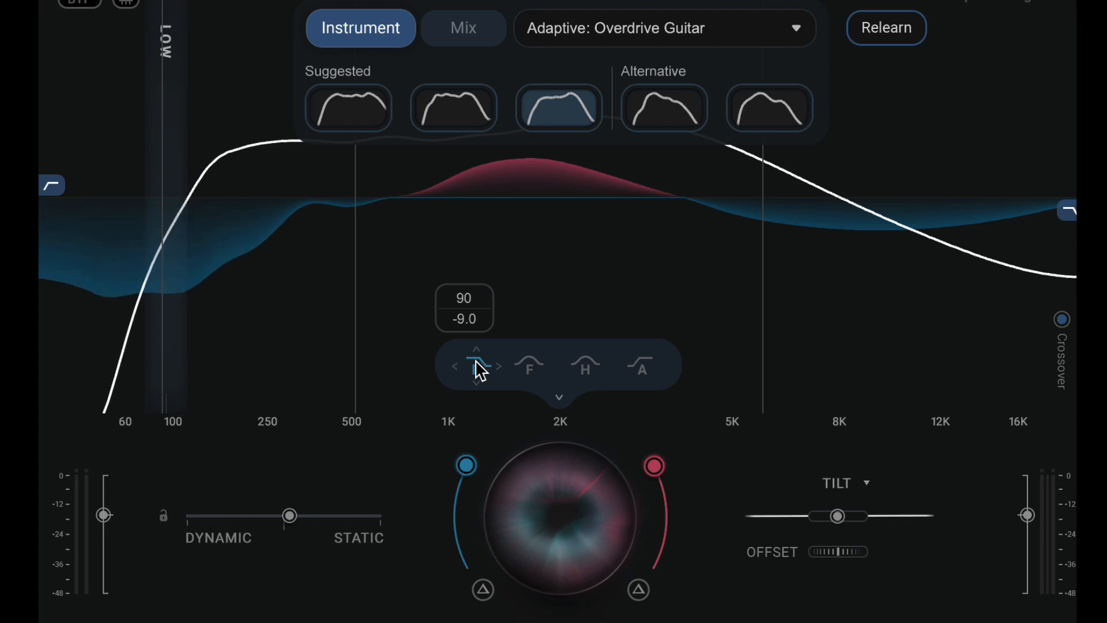
scroll(481, 372, "up", 10)
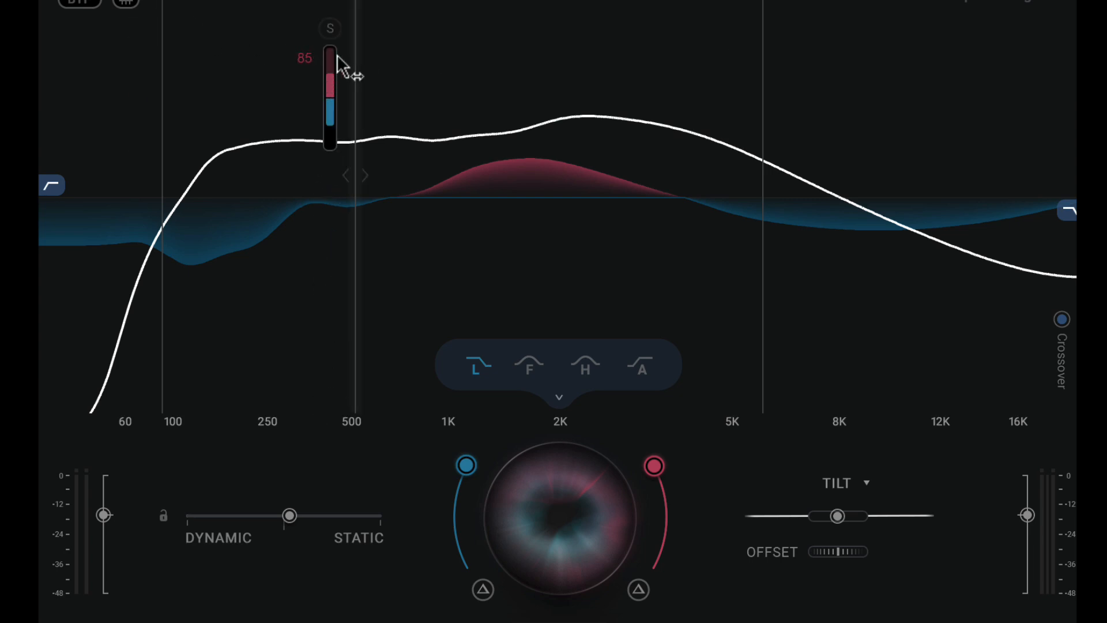
Raise the Tilt control to brighten the target curve
mouse_move(371, 187)
left_mouse_down()
mouse_move(440, 198)
mouse_move(361, 196)
left_mouse_up()
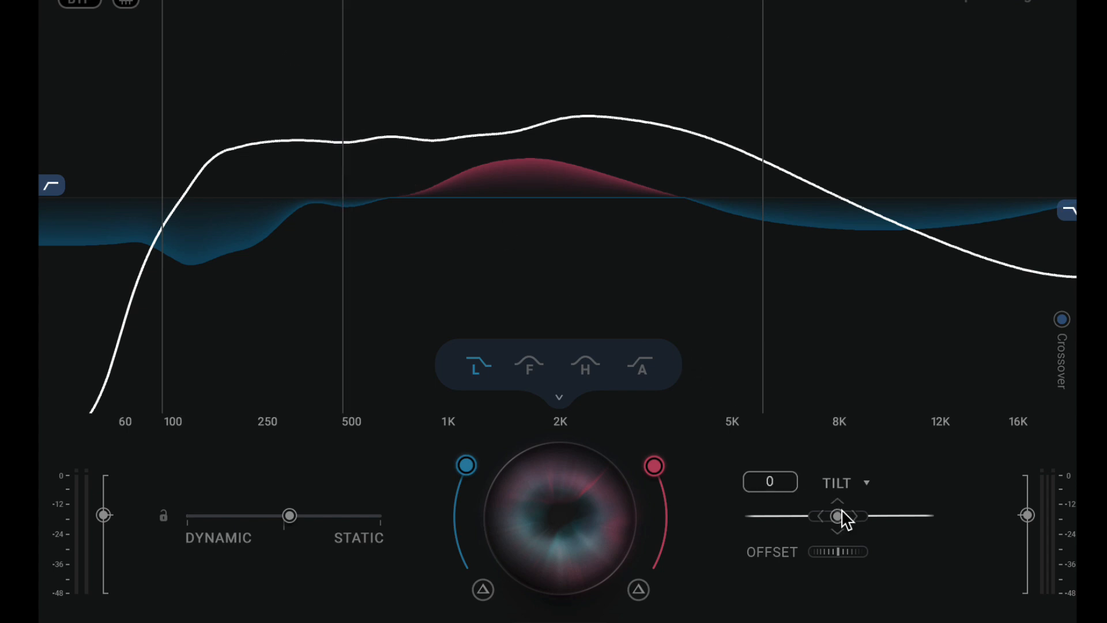
left_click_drag(842, 508, 841, 509)
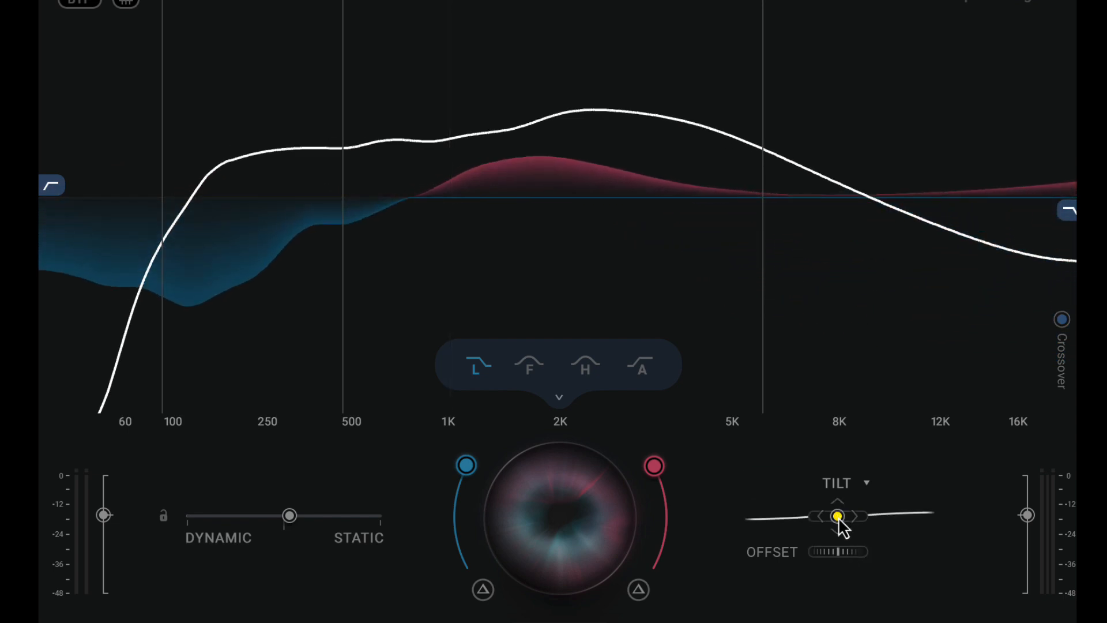
left_click_drag(842, 527, 1042, 523)
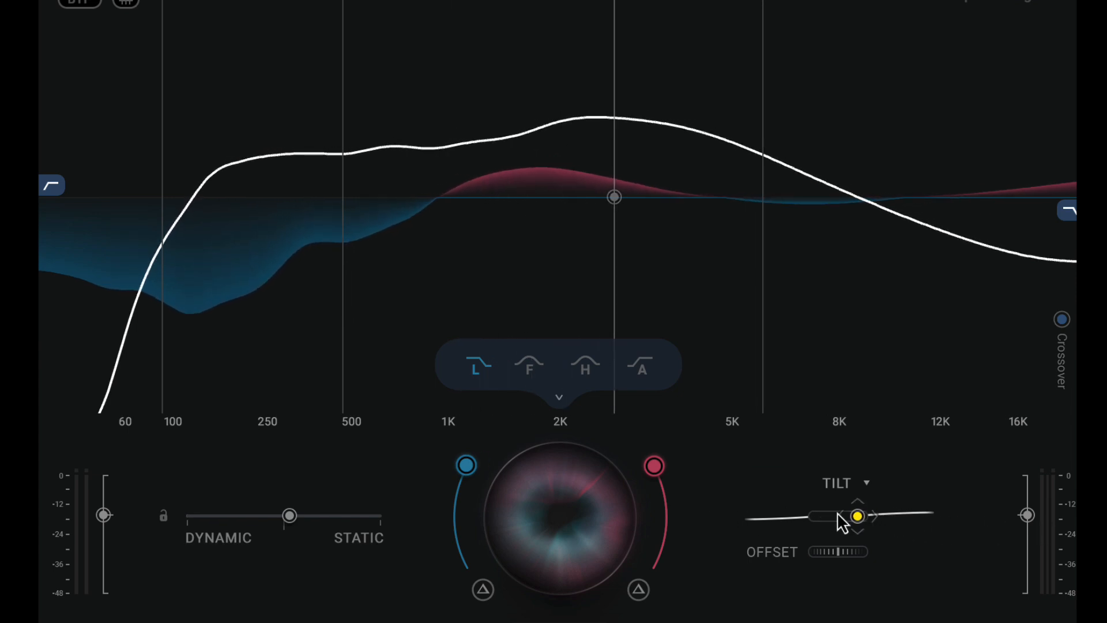
left_click_drag(841, 522, 848, 518)
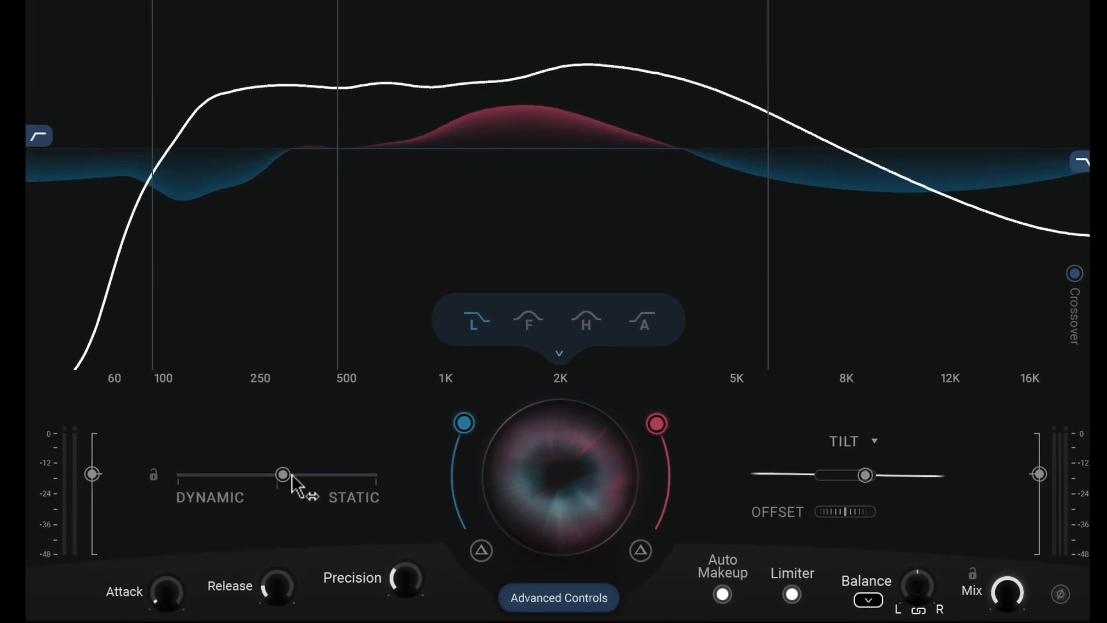
Move the Dynamic/Static balance slightly toward Dynamic and turn up the Attack
mouse_move(291, 474)
left_mouse_down()
mouse_move(237, 486)
mouse_move(272, 483)
left_mouse_up()
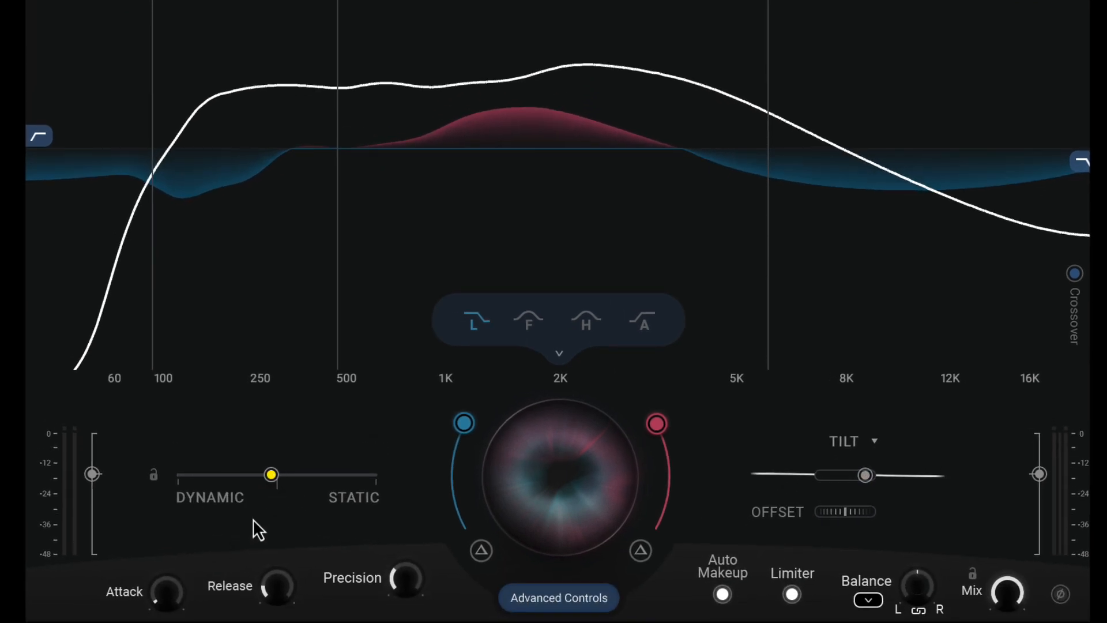
left_click_drag(176, 596, 165, 552)
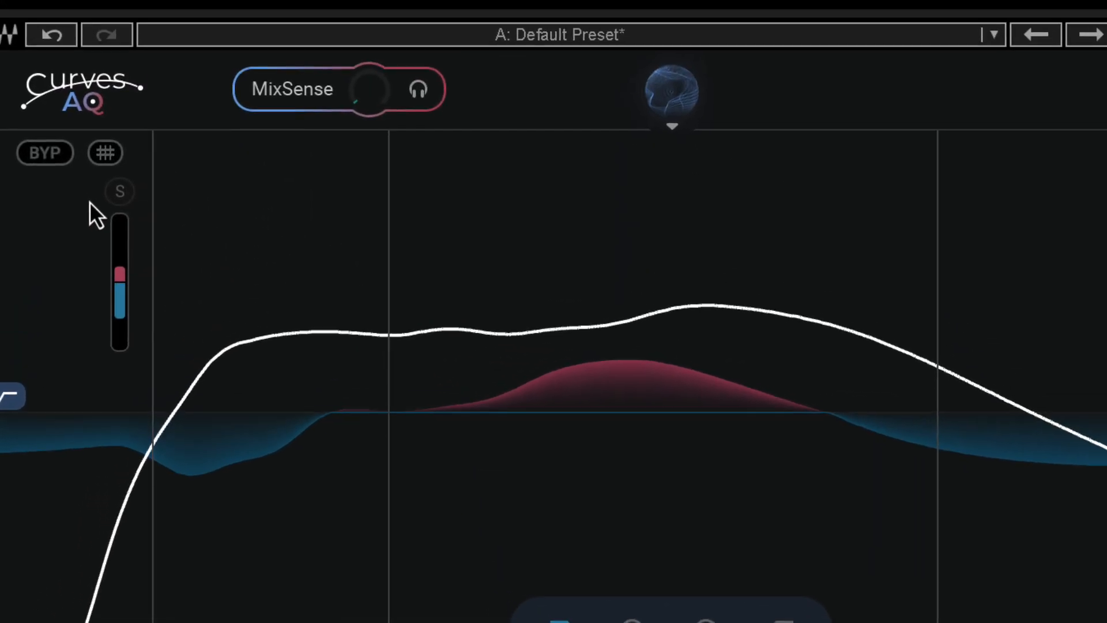
Toggle the plug-in bypass on and off to compare, then adjust the MixSense knob
left_click(42, 162)
left_click(42, 162)
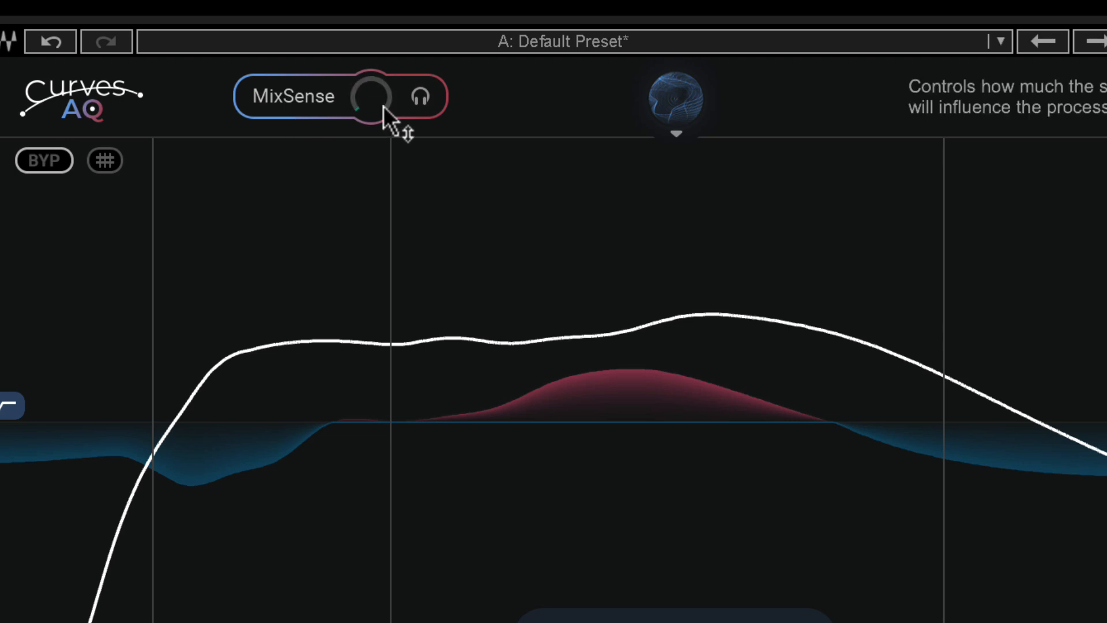
left_click_drag(380, 106, 349, 19)
left_click_drag(329, 64, 391, 299)
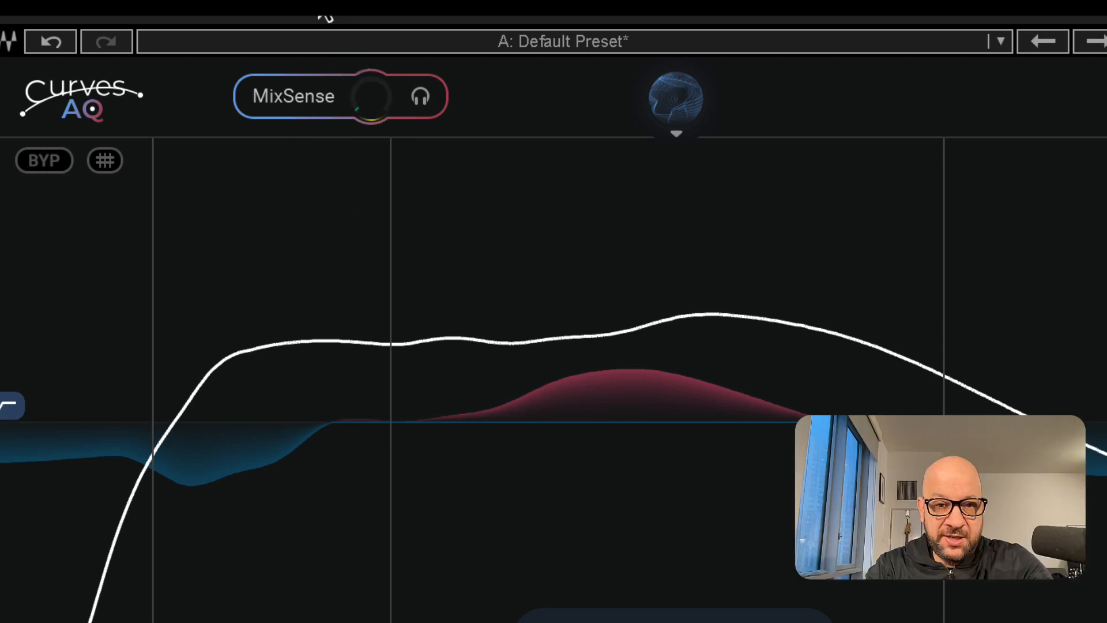
Open the target curve selector and try the second and third suggested curves
left_click(667, 101)
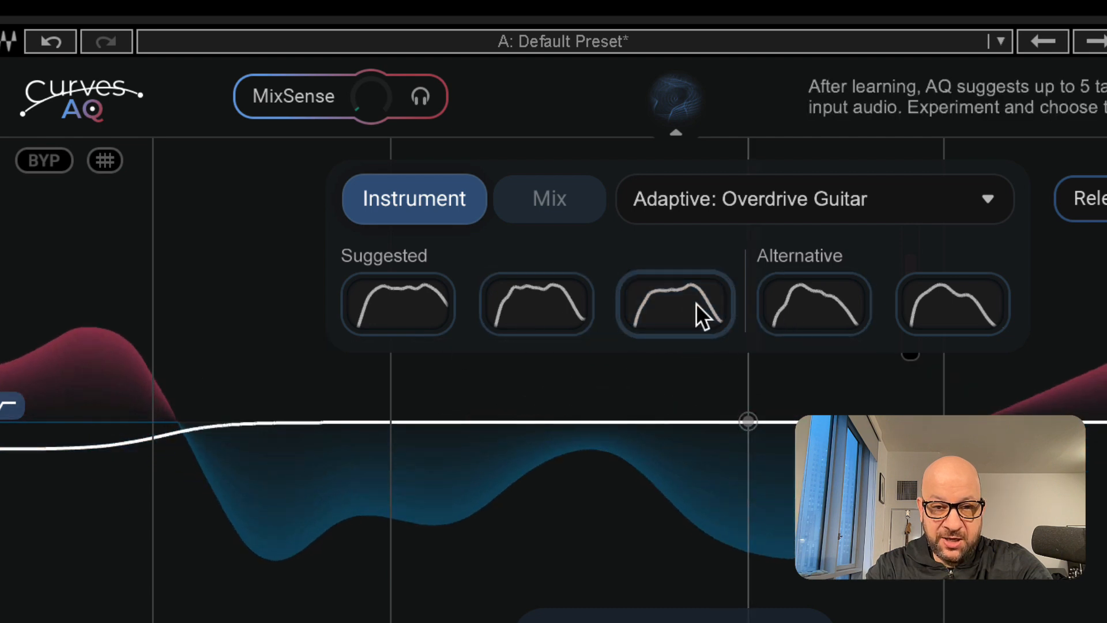
left_click(570, 319)
left_click(679, 310)
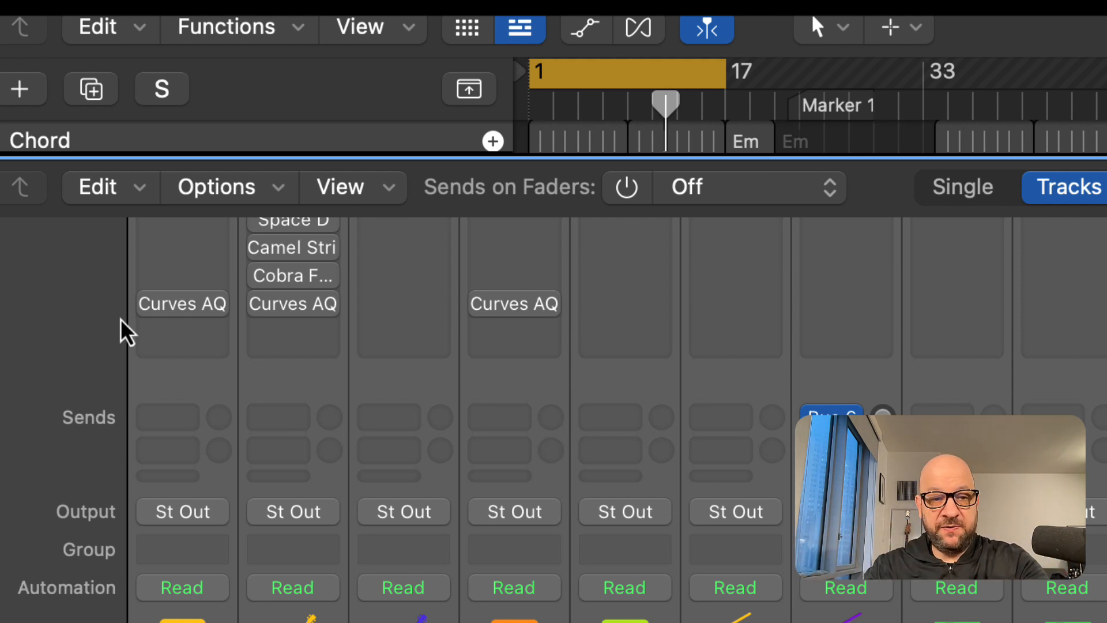
Return the playhead to the start and begin playback
mouse_move(150, 321)
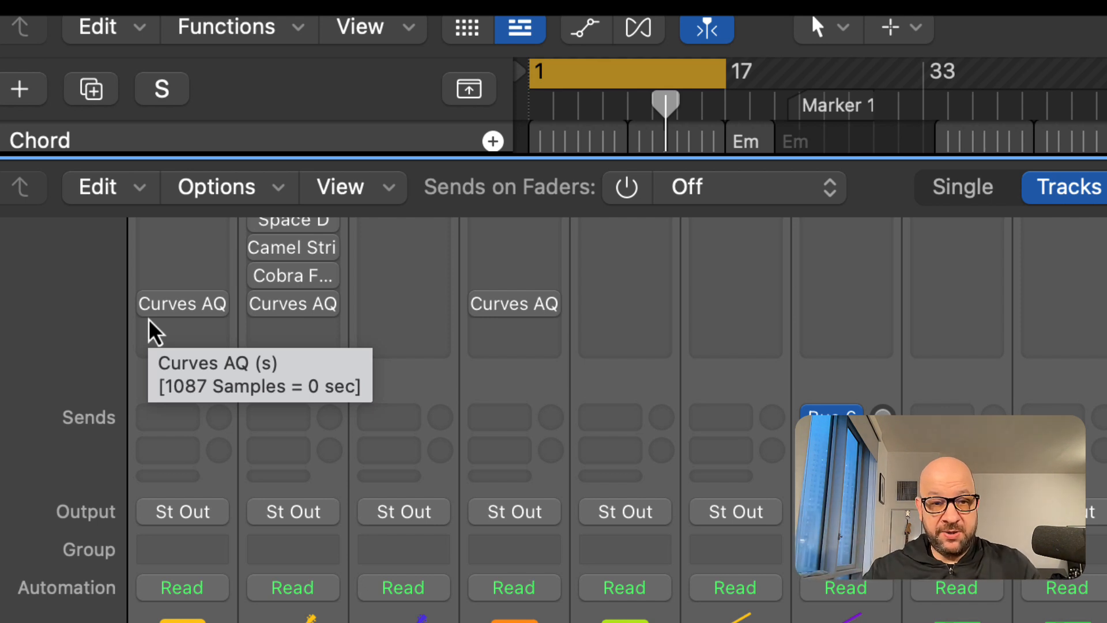
key("Return")
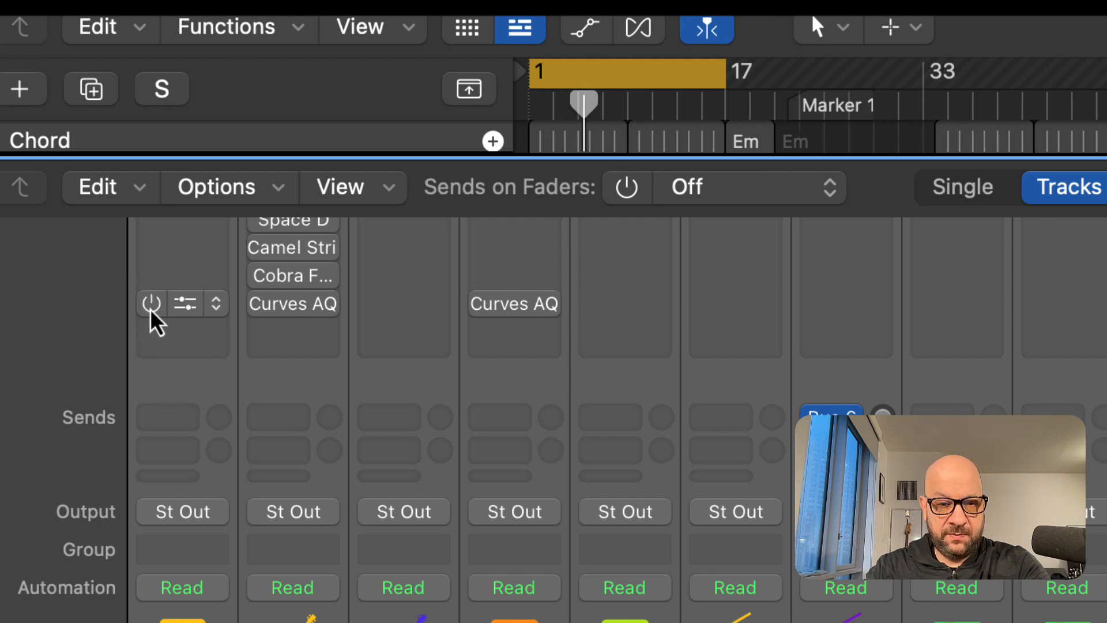
key("space")
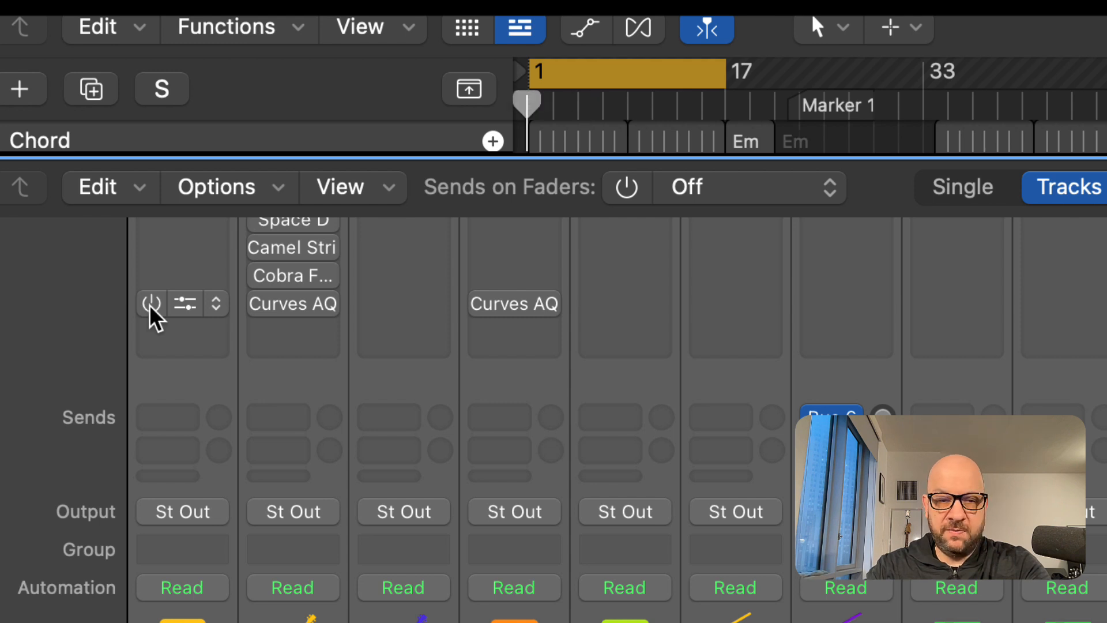
Toggle bypass of the Curves AQ plug-ins on the mixer strips to compare the processed sound
left_click(150, 306)
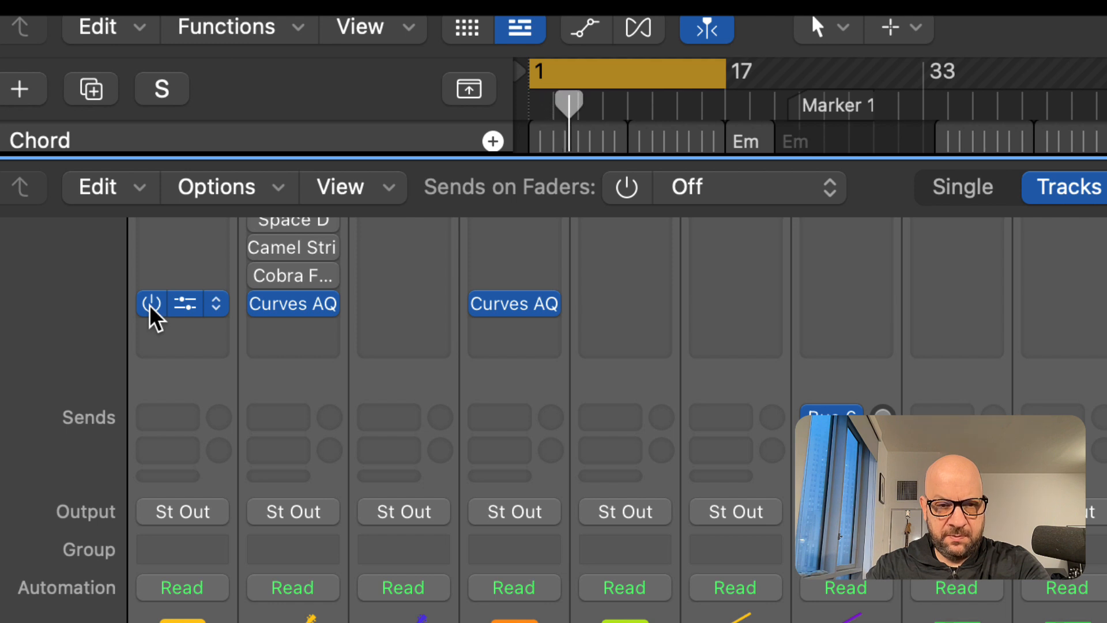
left_click(149, 306)
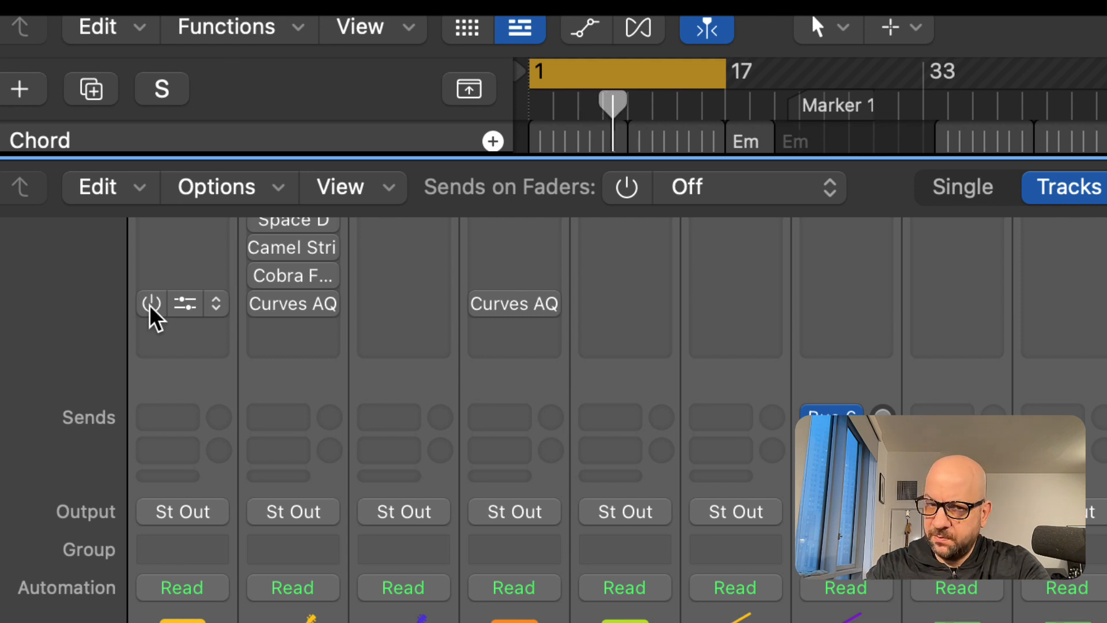
left_click(151, 305)
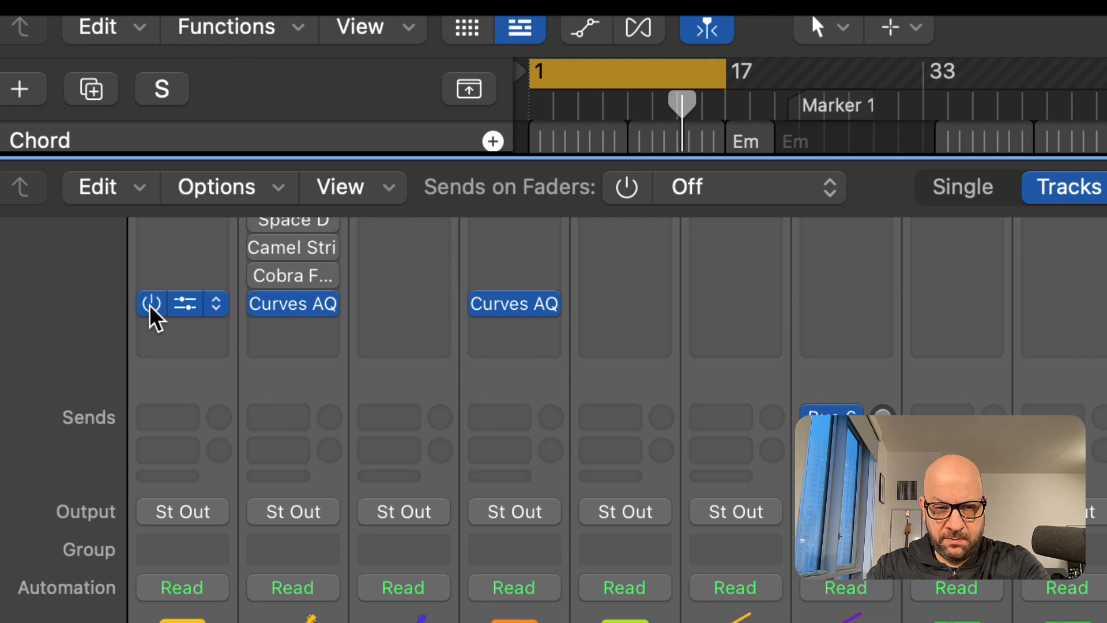
left_click(521, 398)
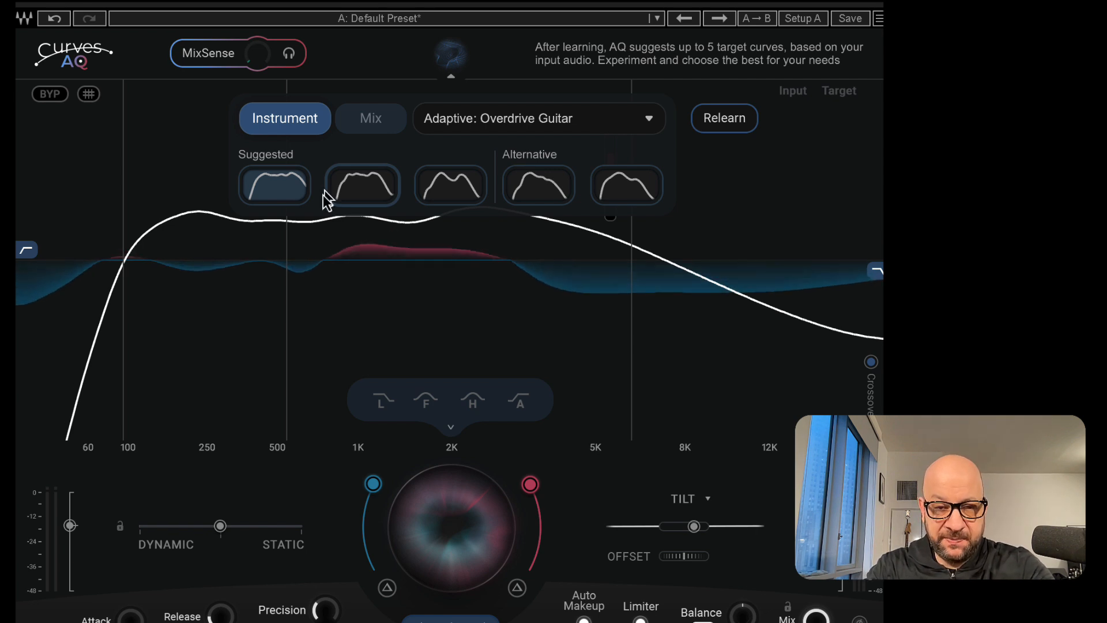
Audition each suggested and alternative target curve, ending on the second suggested curve
left_click(372, 191)
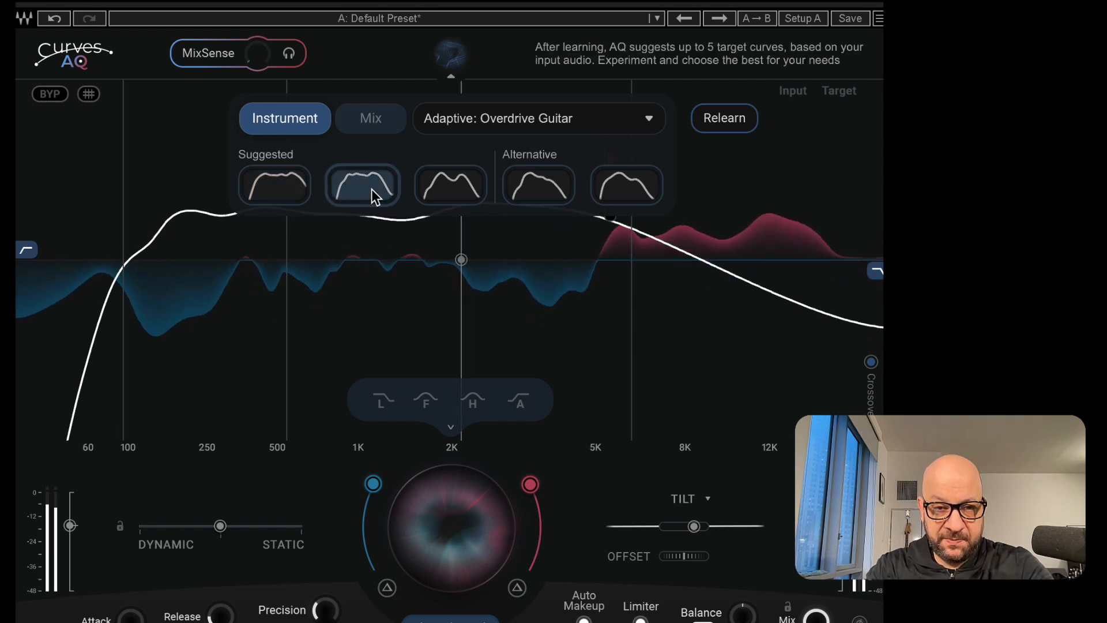
left_click(465, 199)
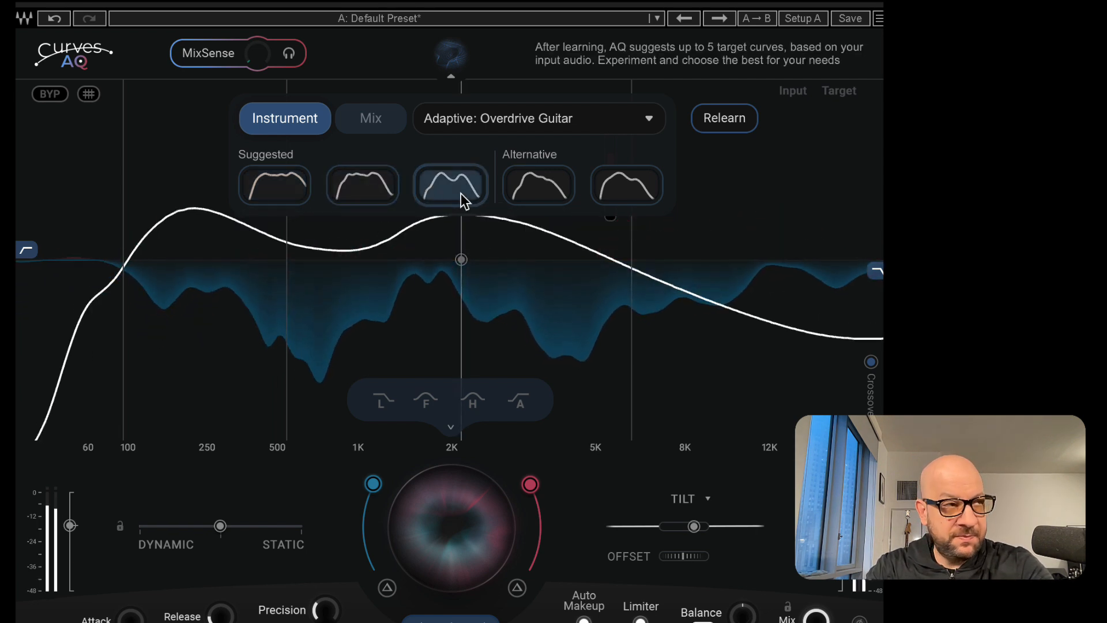
left_click(541, 201)
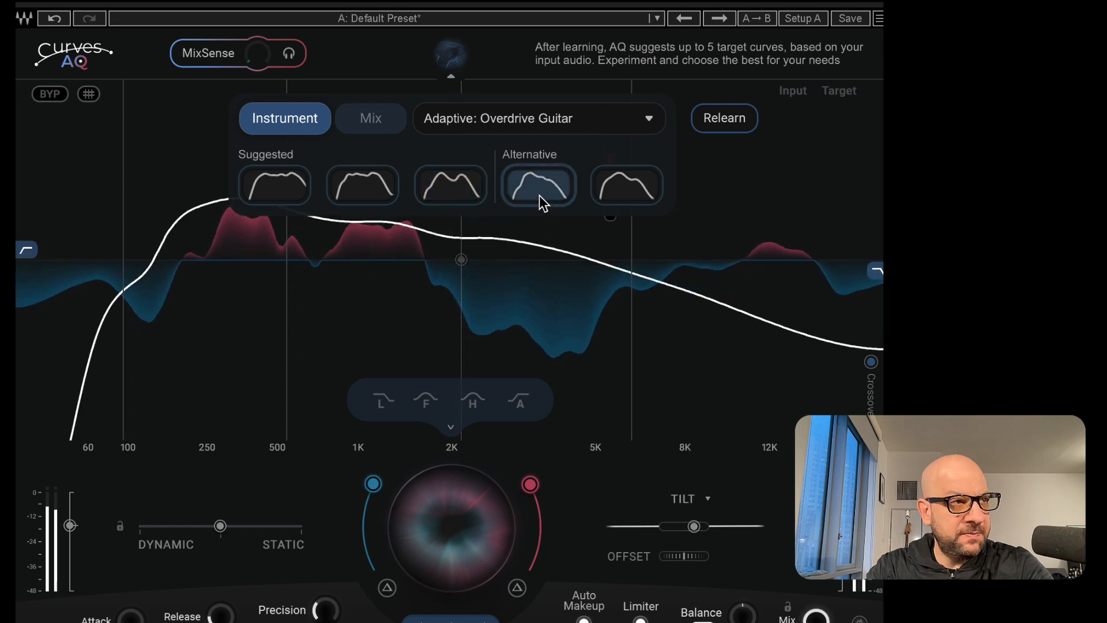
left_click(619, 197)
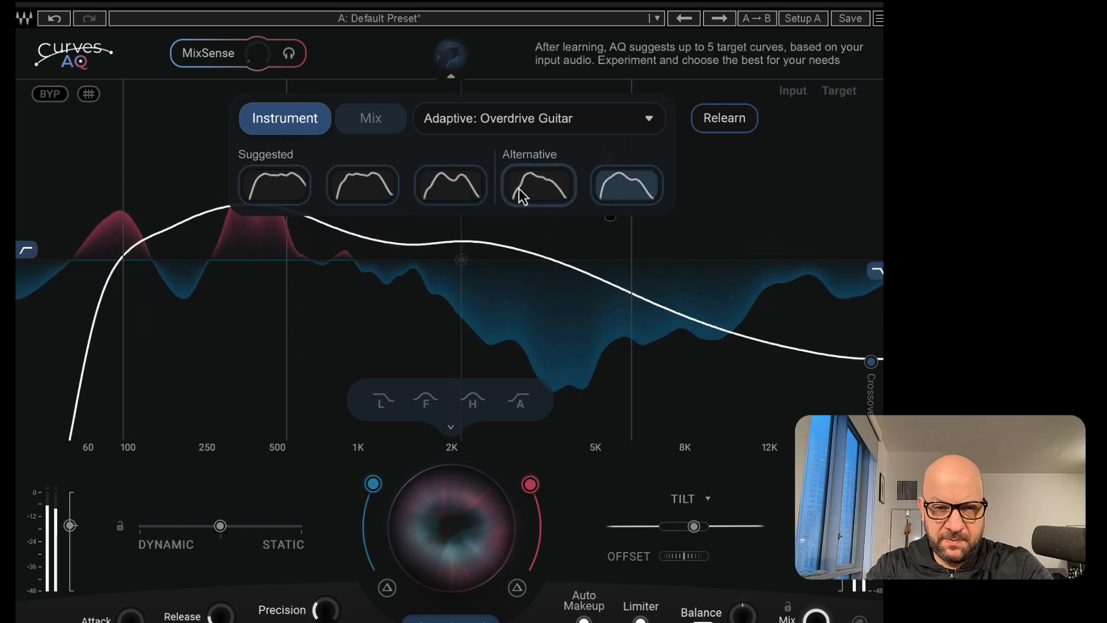
left_click(461, 196)
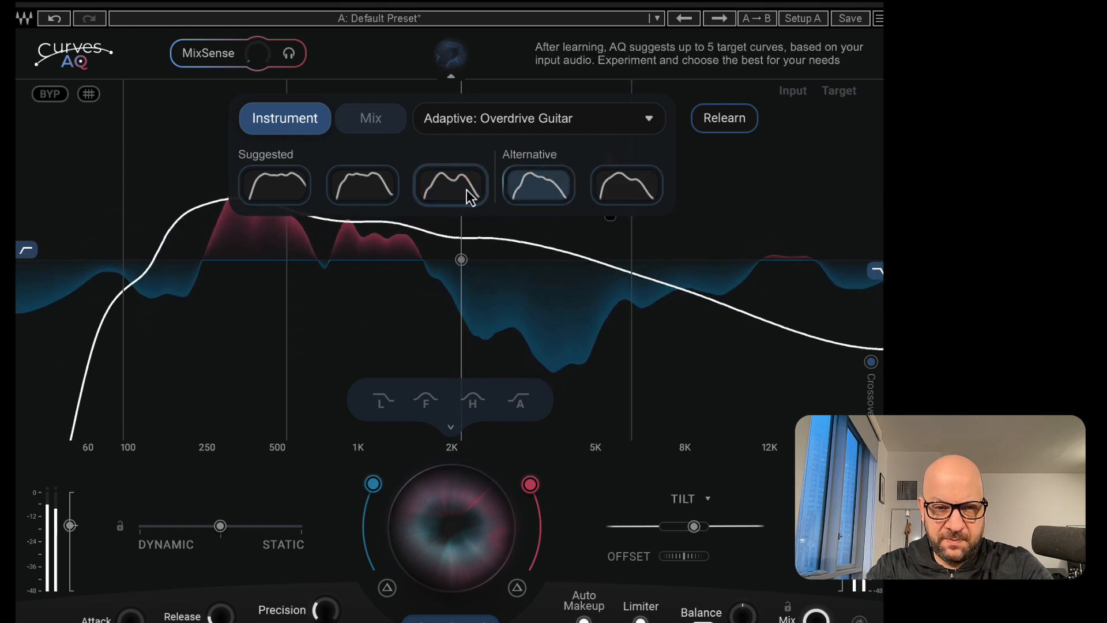
left_click(382, 196)
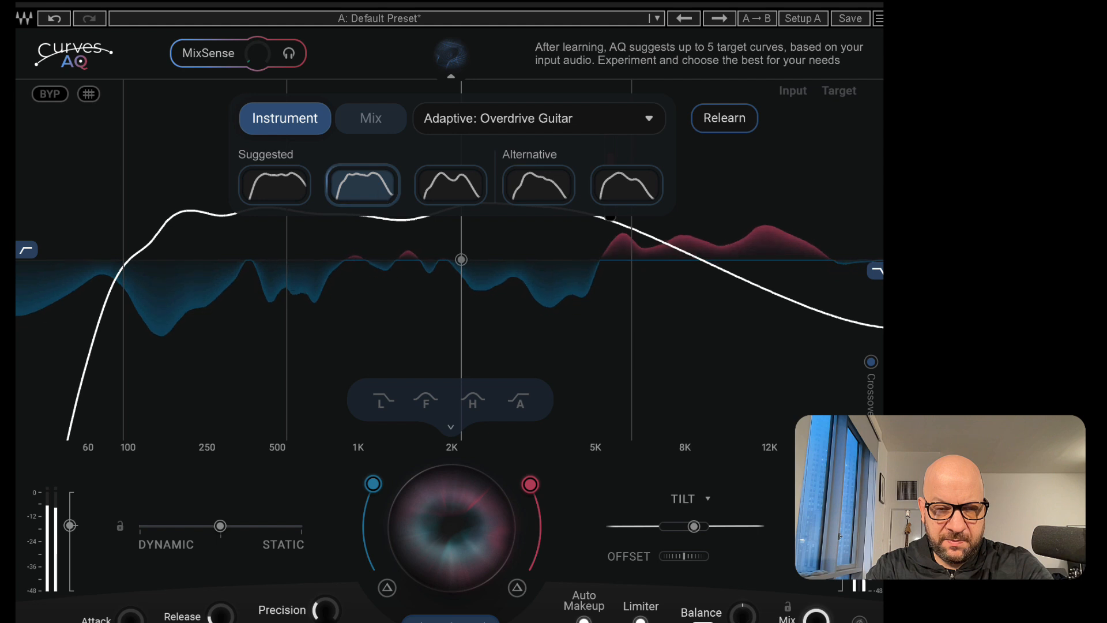
left_click(296, 193)
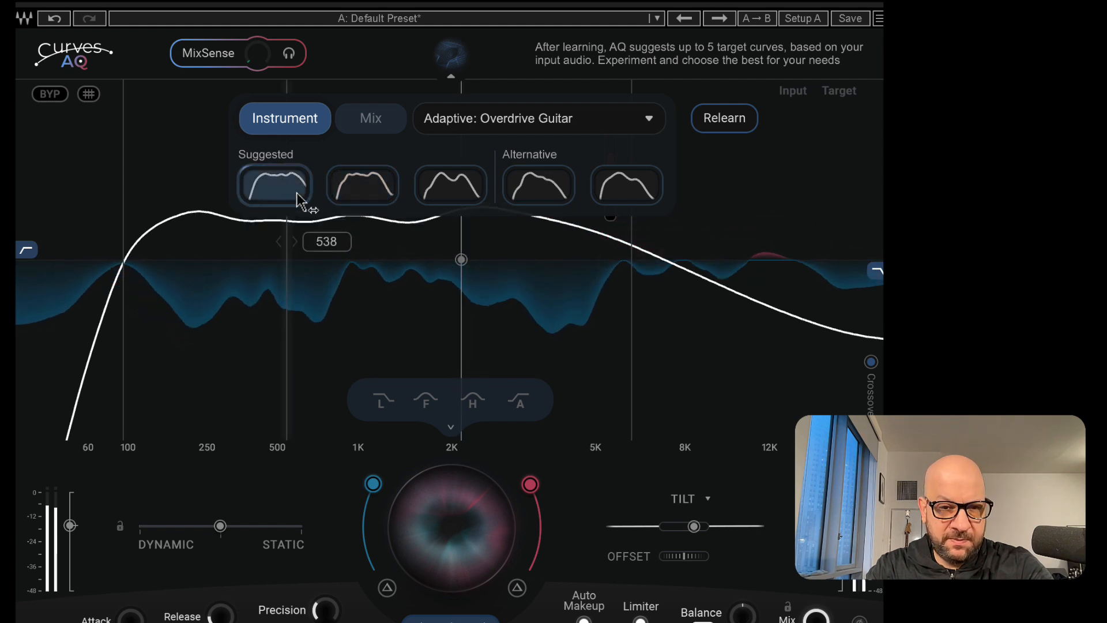
left_click(362, 194)
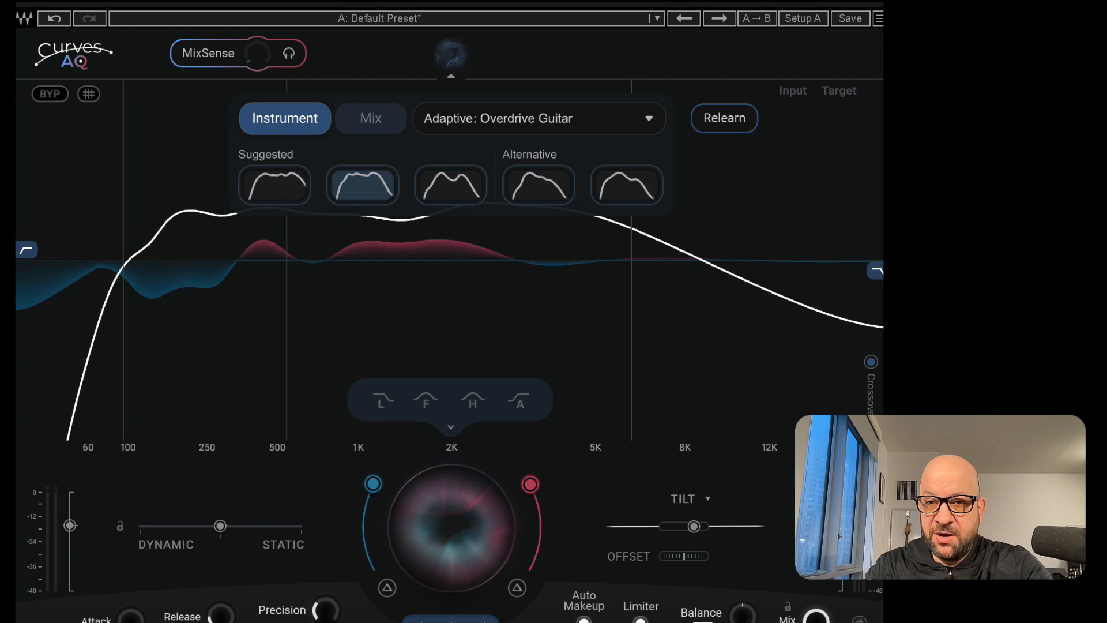
Review the sidechain input source, then raise the MixSense amount during playback
left_click(830, 3)
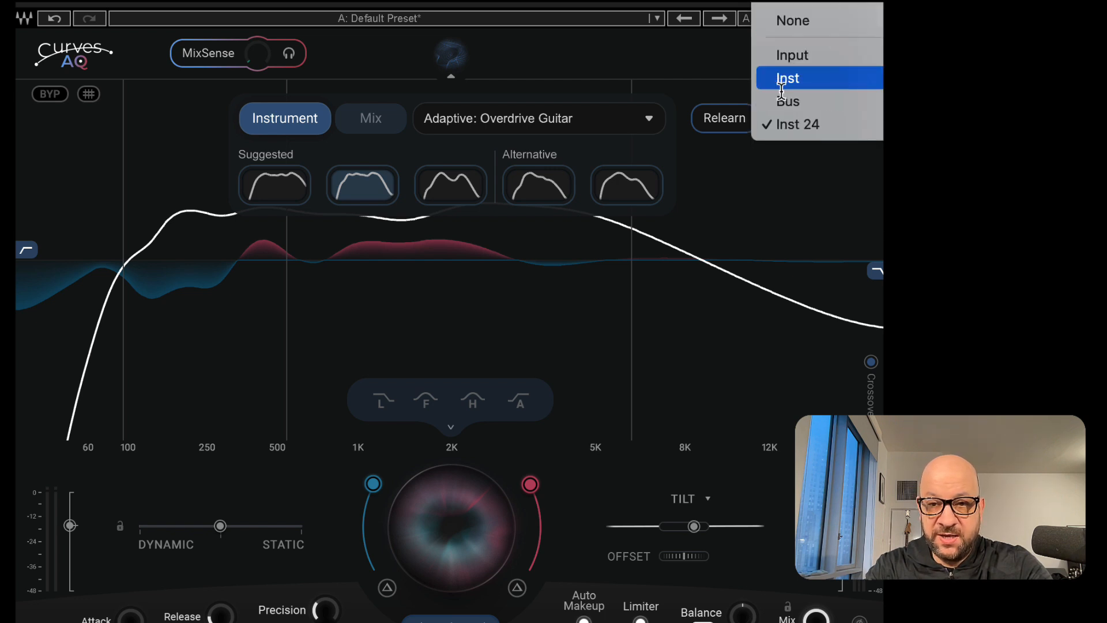
left_click(830, 2)
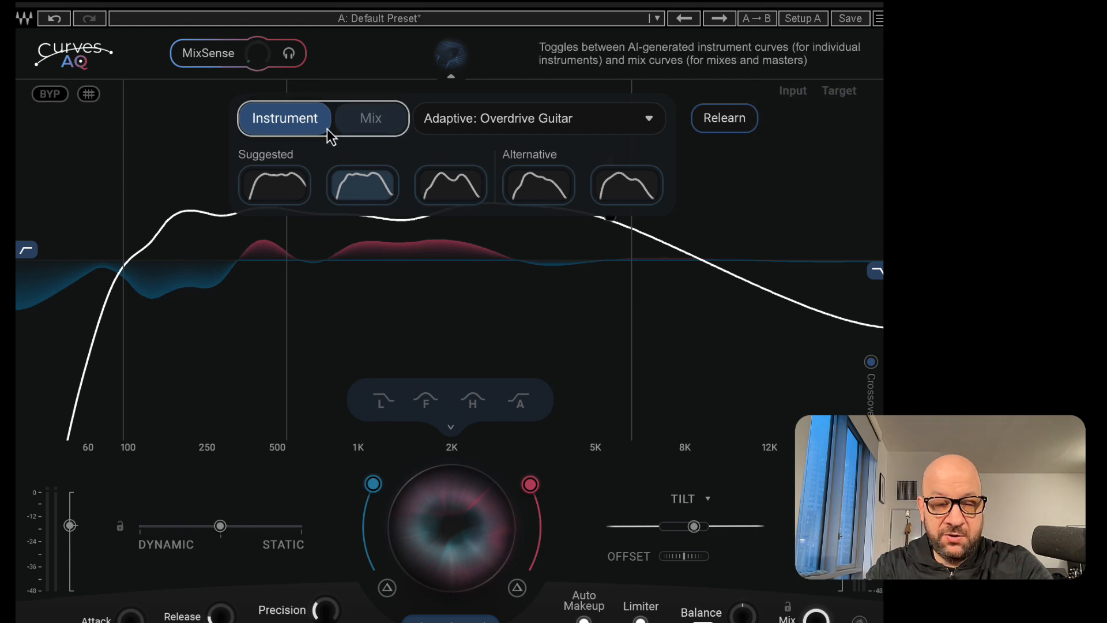
key("space")
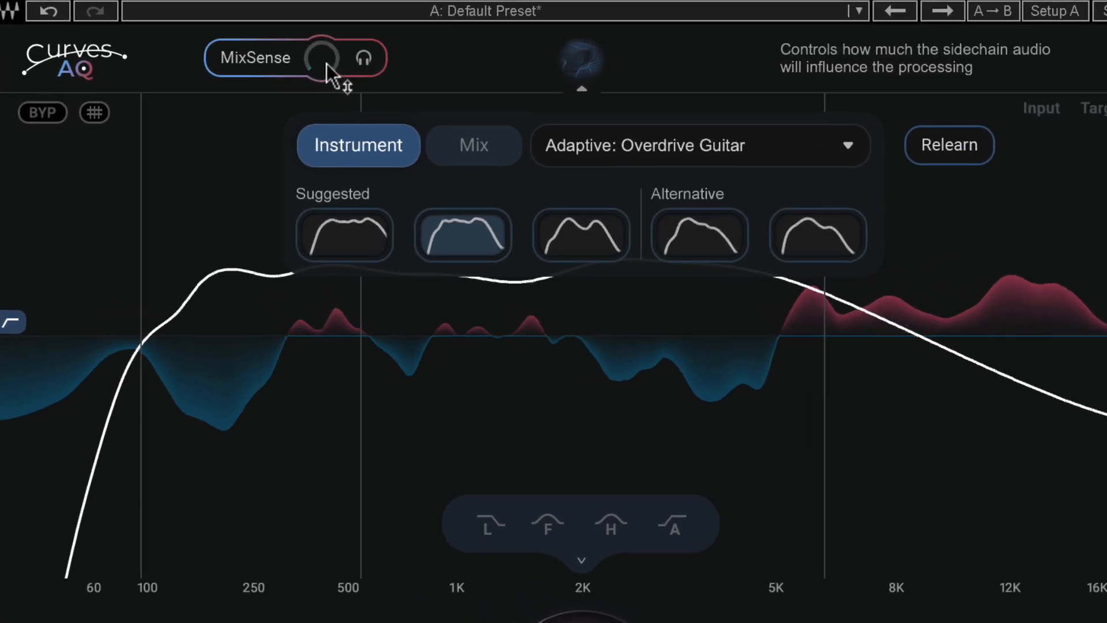
left_click_drag(265, 56, 434, 116)
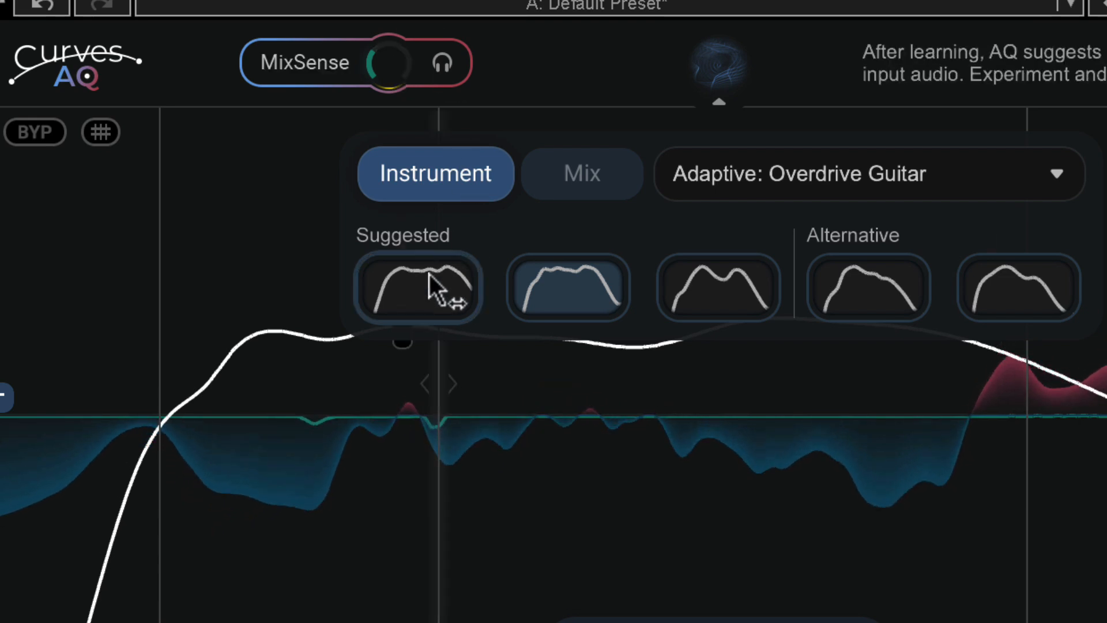
Switch between the first and third suggested target curves, ending on the first
left_click(461, 282)
left_click(724, 299)
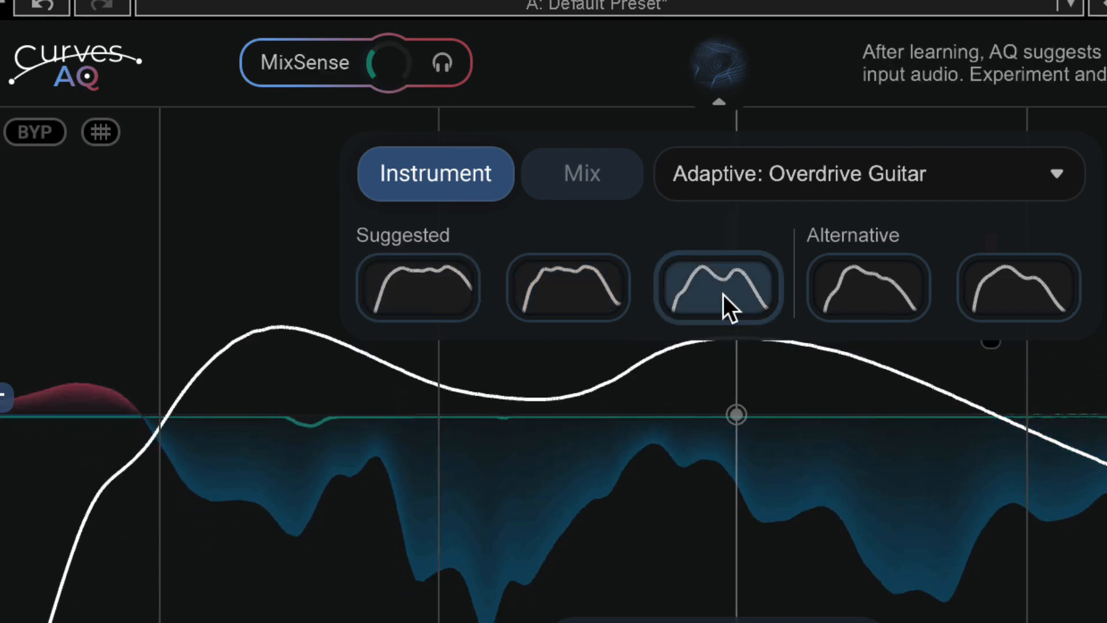
left_click(393, 300)
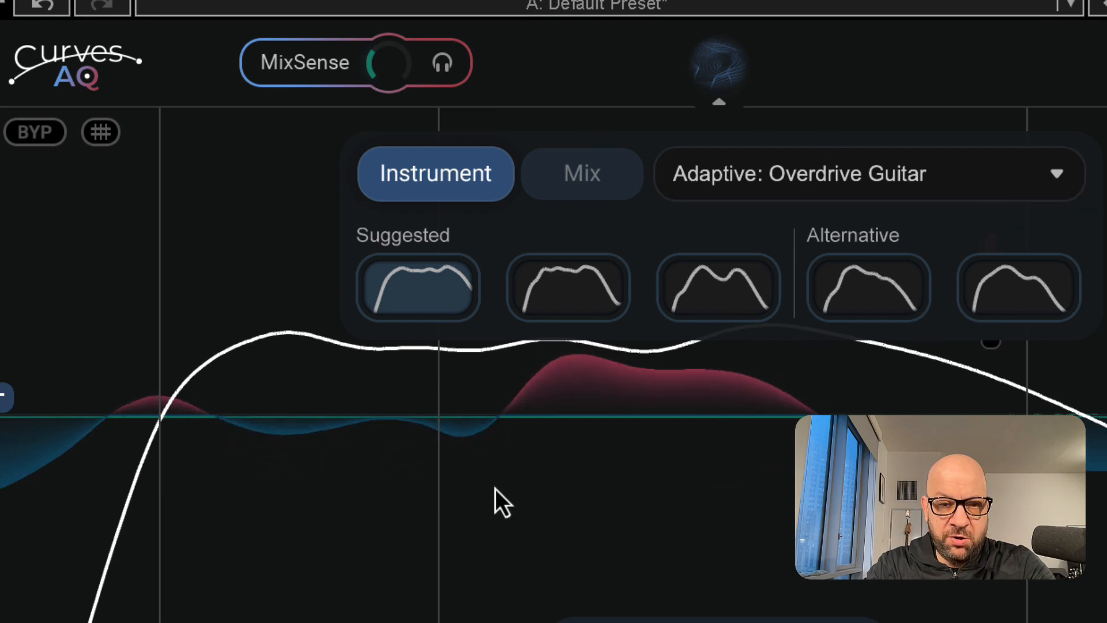
Audition the sidechain signal and toggle MixSense off and back on
left_click(450, 66)
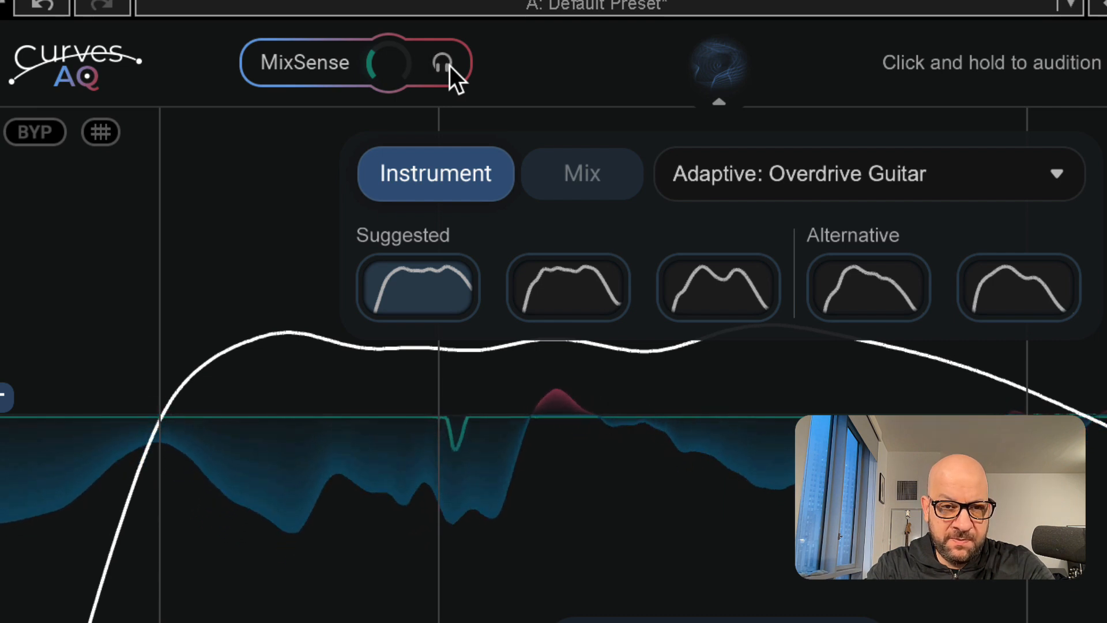
left_click(450, 66)
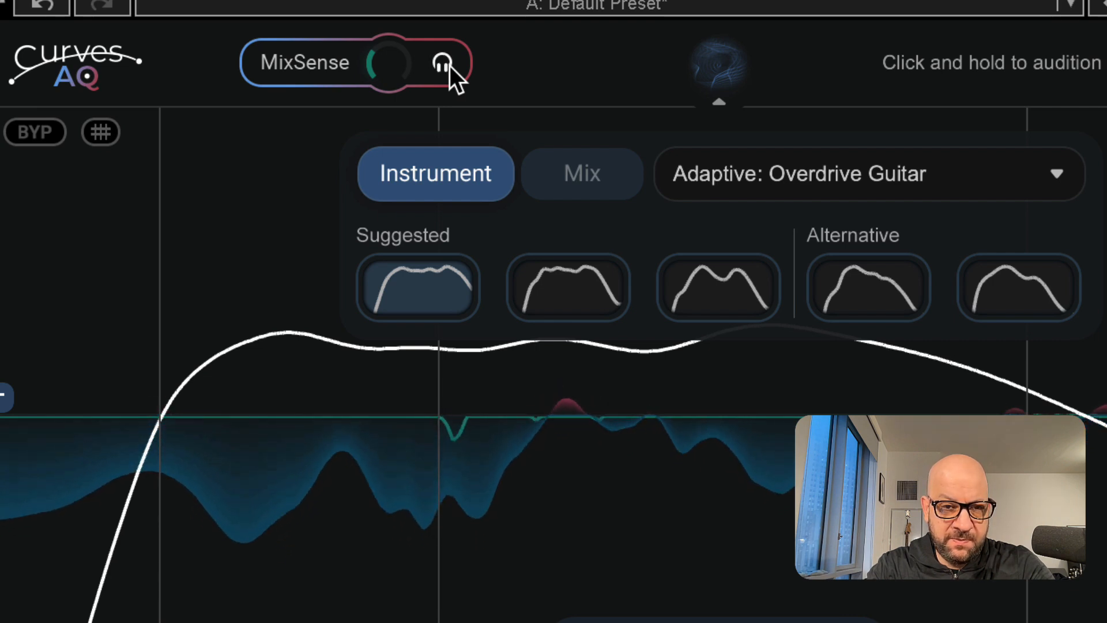
left_click(450, 65)
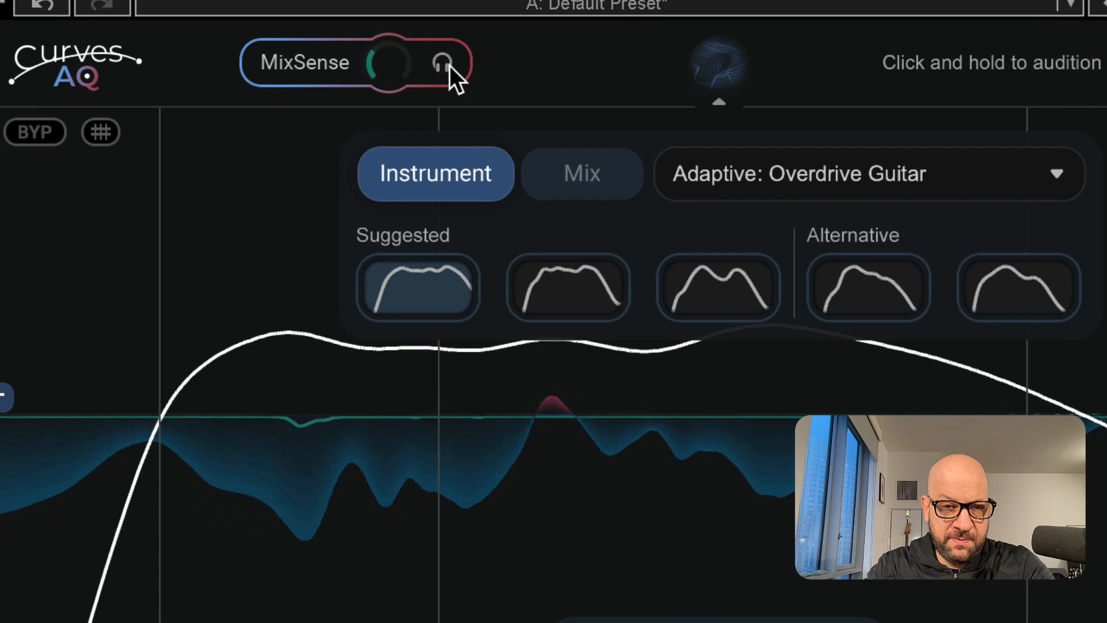
left_click(315, 69)
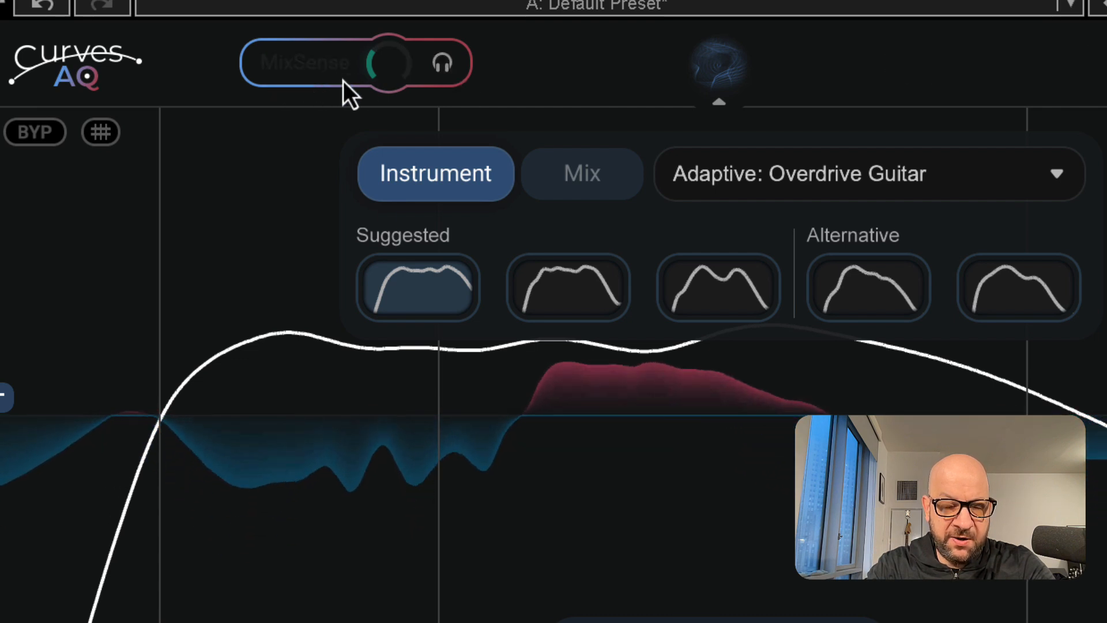
left_click(324, 74)
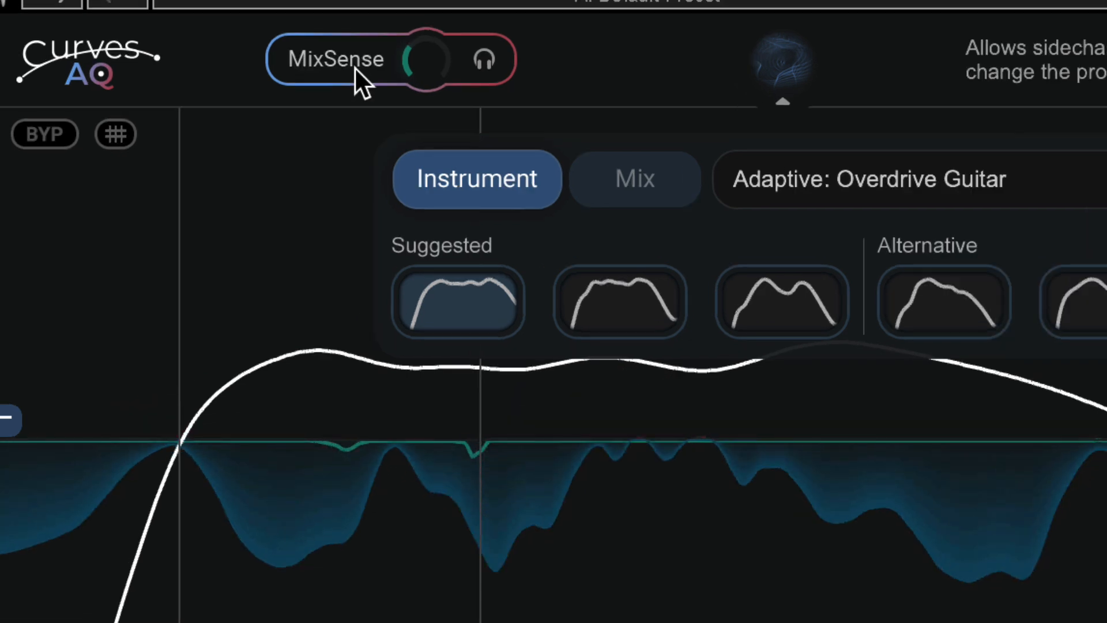
Sweep the MixSense amount up to 100 and back down, settling at 19
left_click_drag(381, 65, 425, 74)
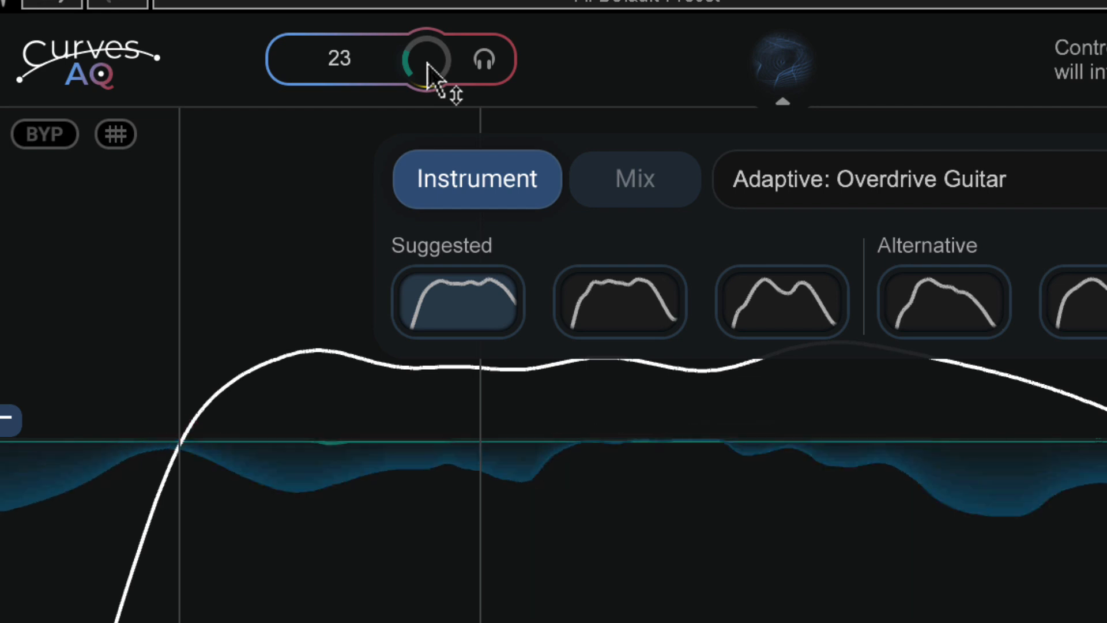
left_click_drag(427, 64, 427, 6)
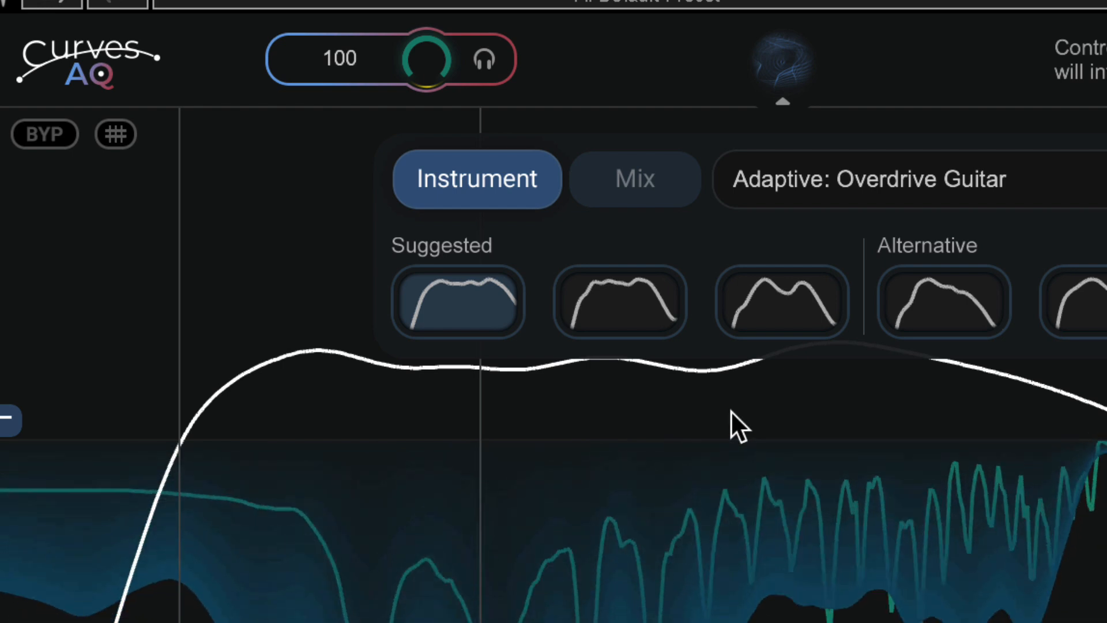
left_click_drag(427, 62, 426, 98)
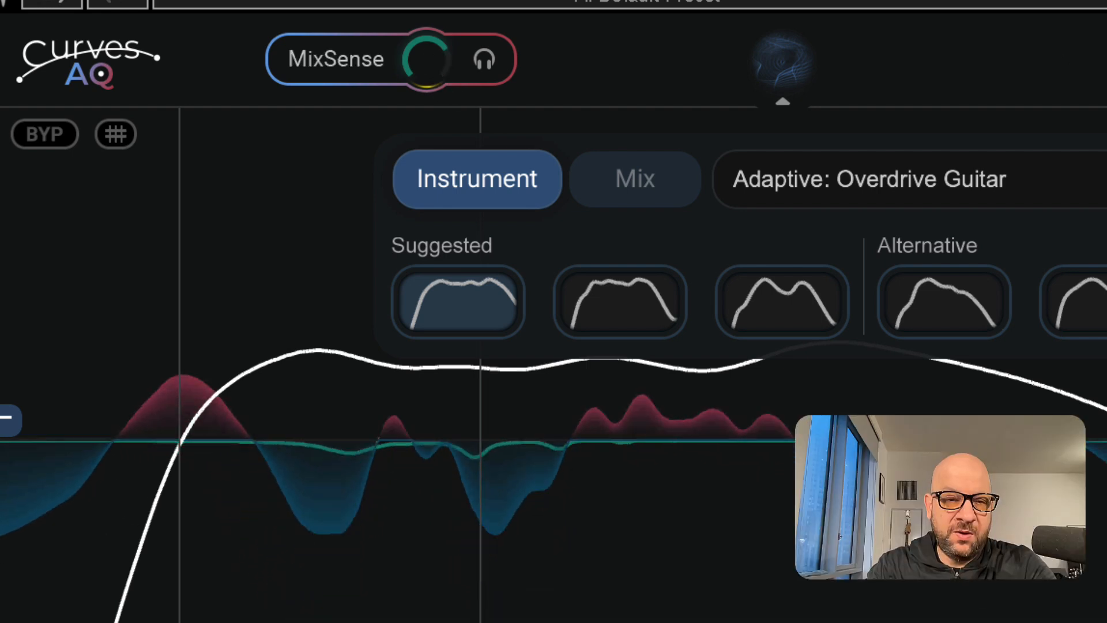
mouse_move(433, 68)
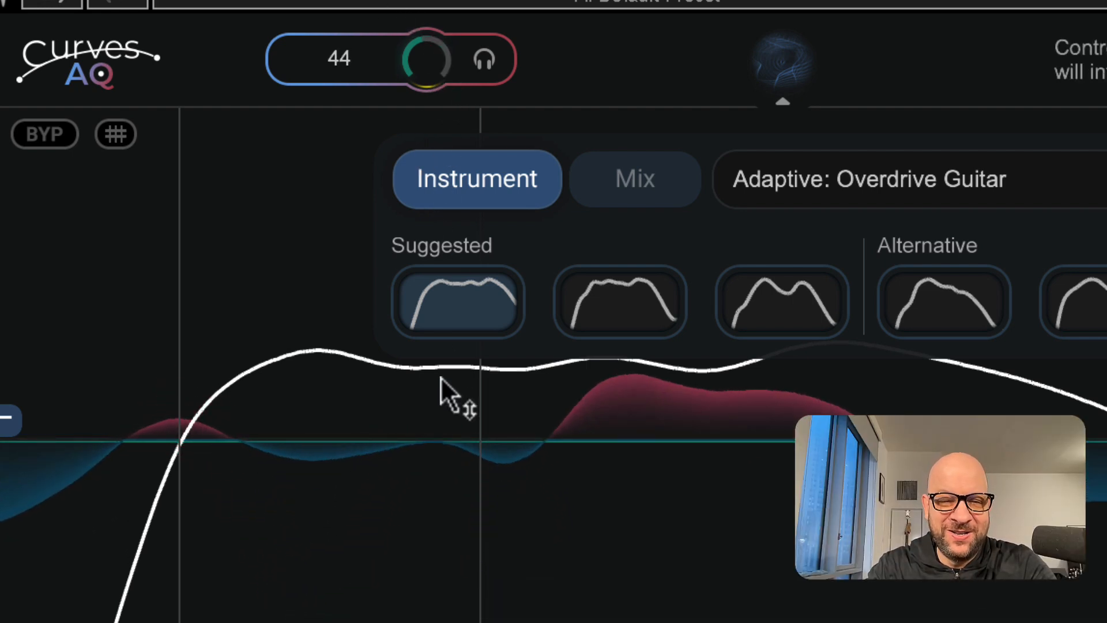
left_click_drag(425, 79, 421, 39)
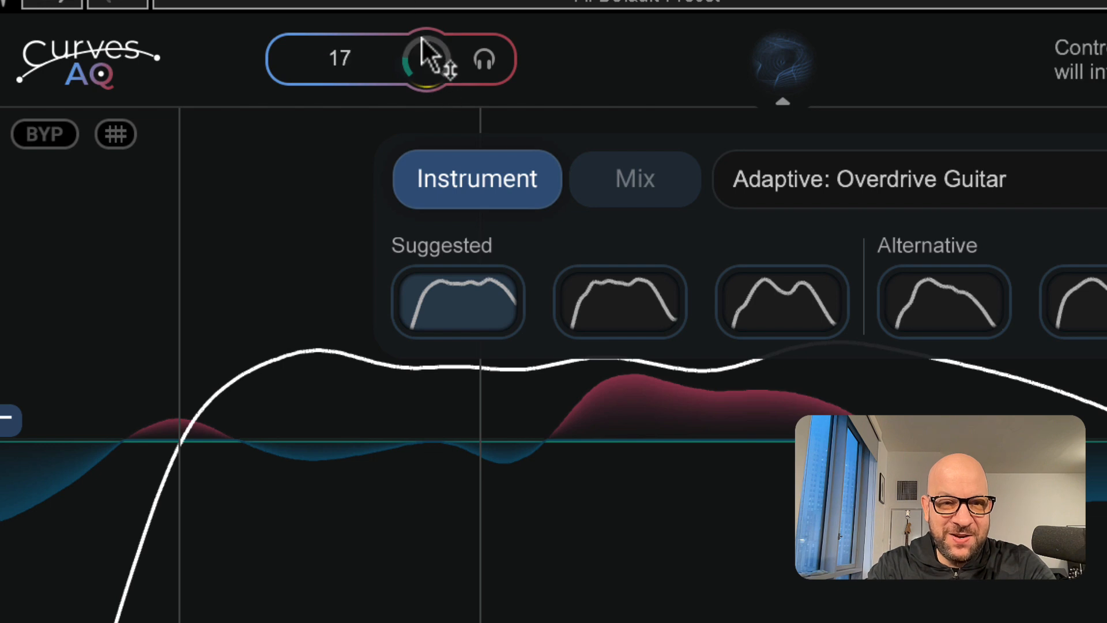
left_click_drag(425, 99, 430, 55)
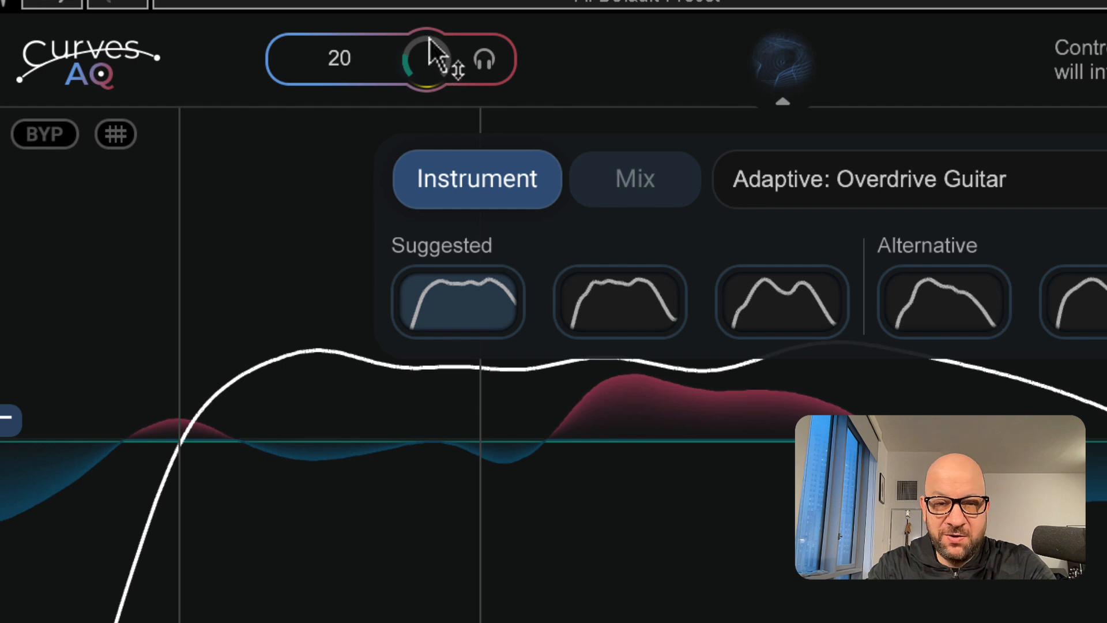
left_click_drag(429, 38, 429, 62)
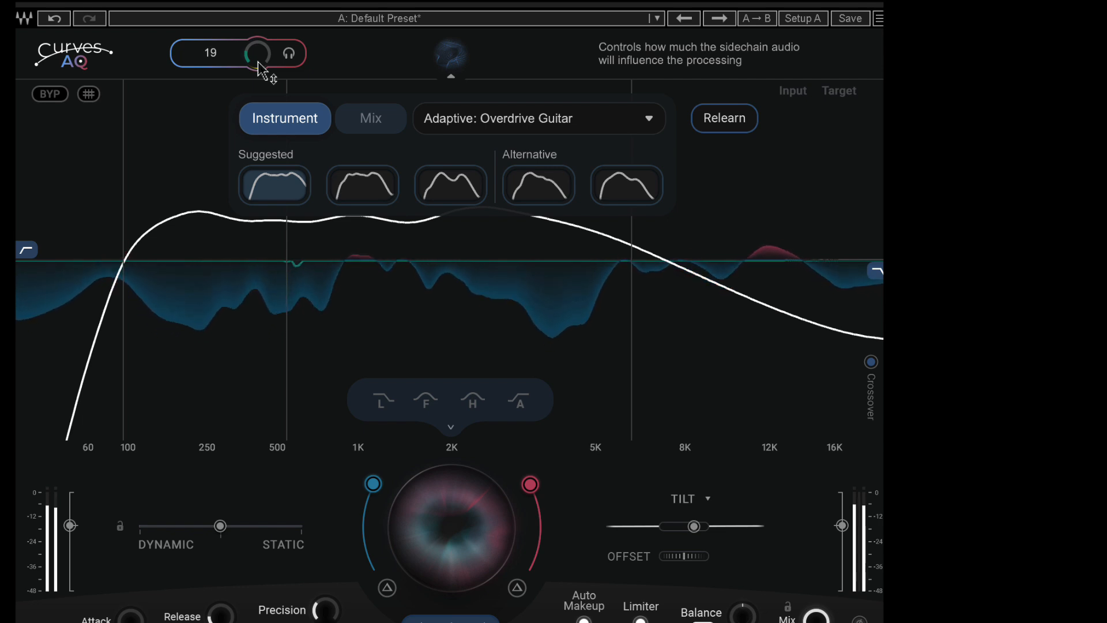
Compare the second and first suggested target curves, keeping the first
left_click(367, 193)
left_click(291, 189)
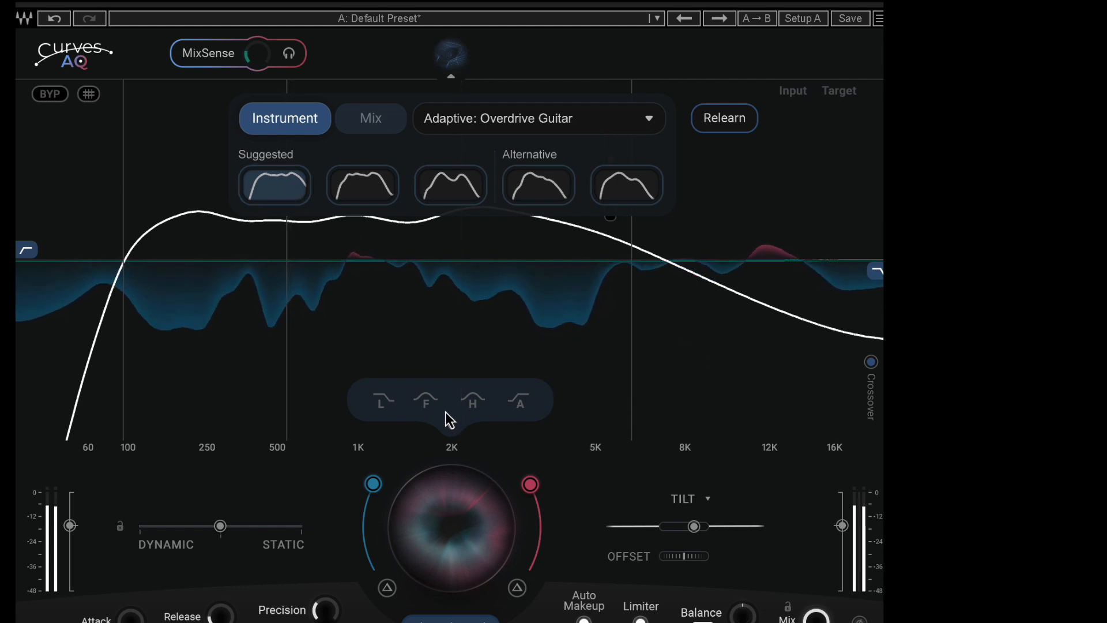
Move the Dynamic/Static balance toward Static and lower the Tilt control slightly
left_click_drag(221, 525, 268, 534)
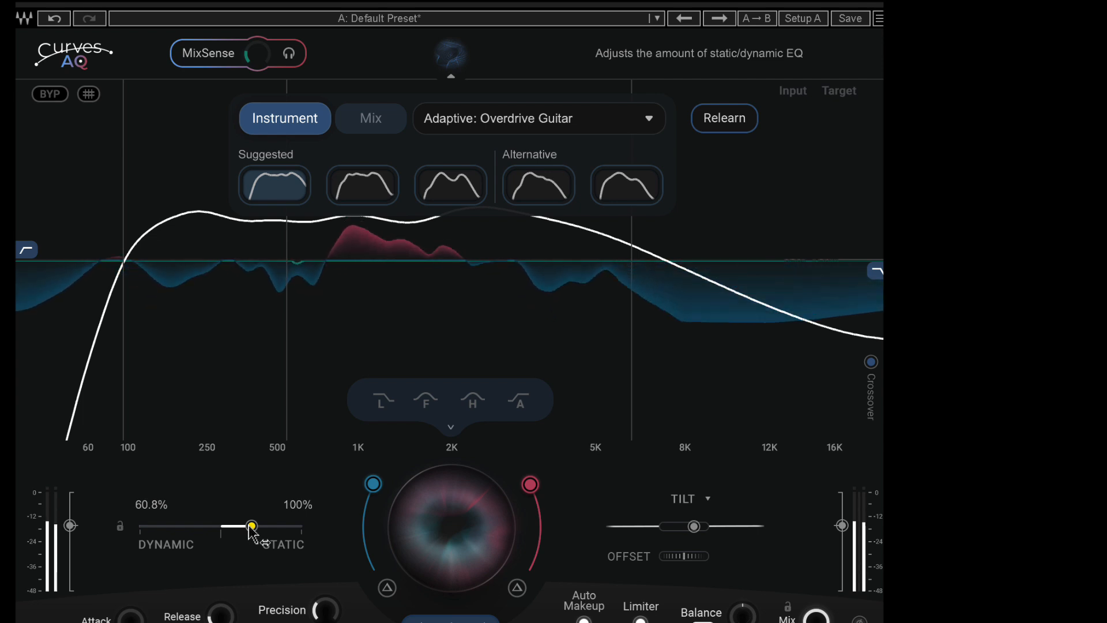
mouse_move(694, 526)
left_mouse_down()
mouse_move(684, 413)
mouse_move(617, 223)
mouse_move(658, 387)
mouse_move(681, 600)
mouse_move(686, 486)
mouse_move(661, 307)
mouse_move(683, 530)
left_mouse_up()
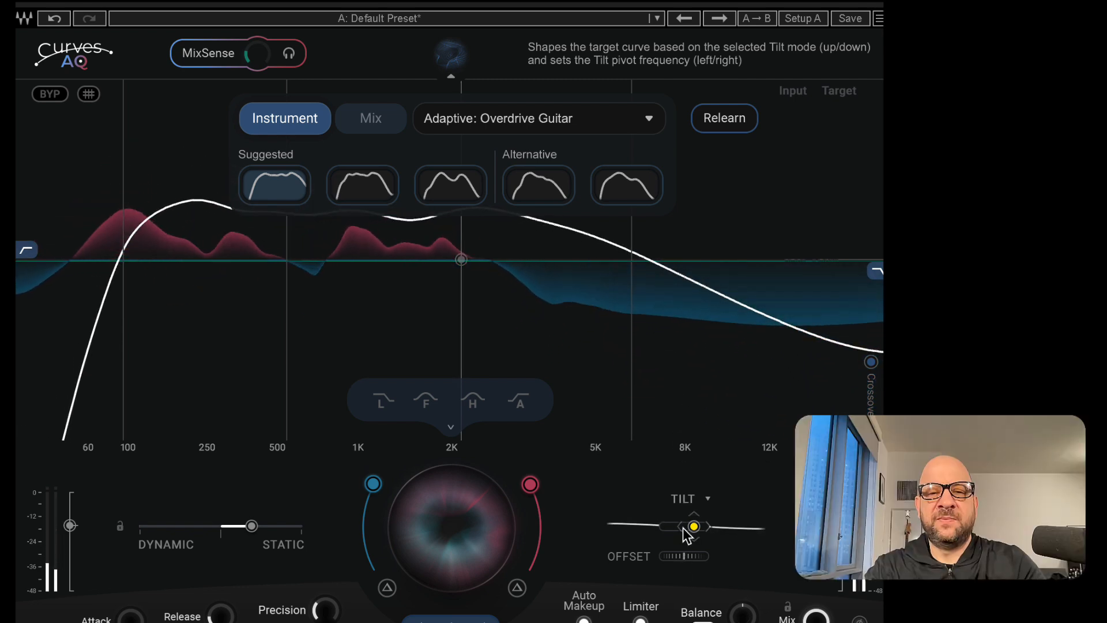